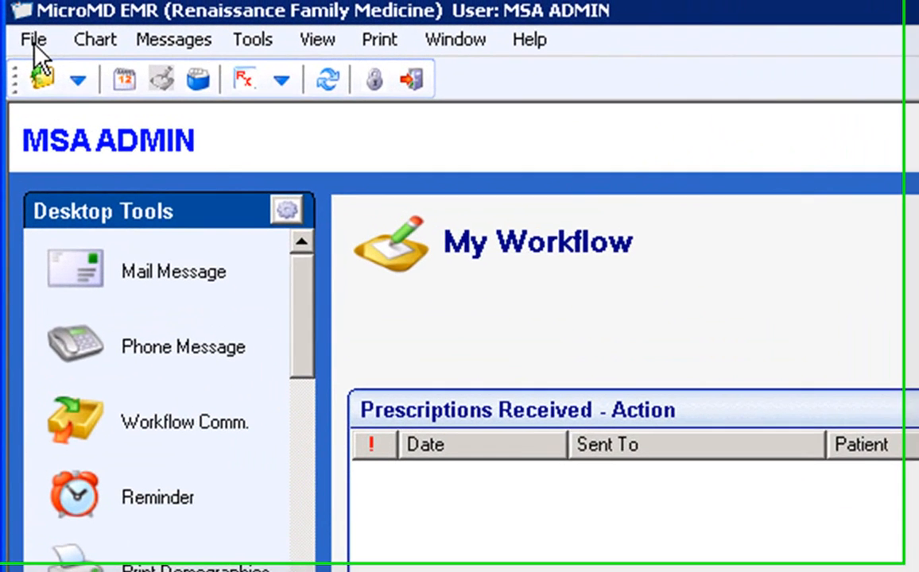
- Open the Batch Basket and filter its documents by the test patient
click(15, 7)
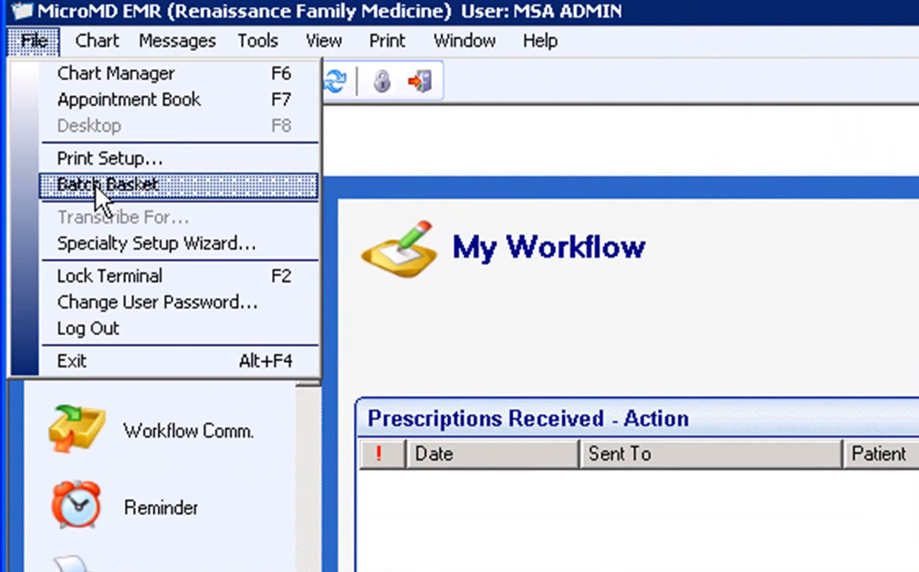
click(99, 185)
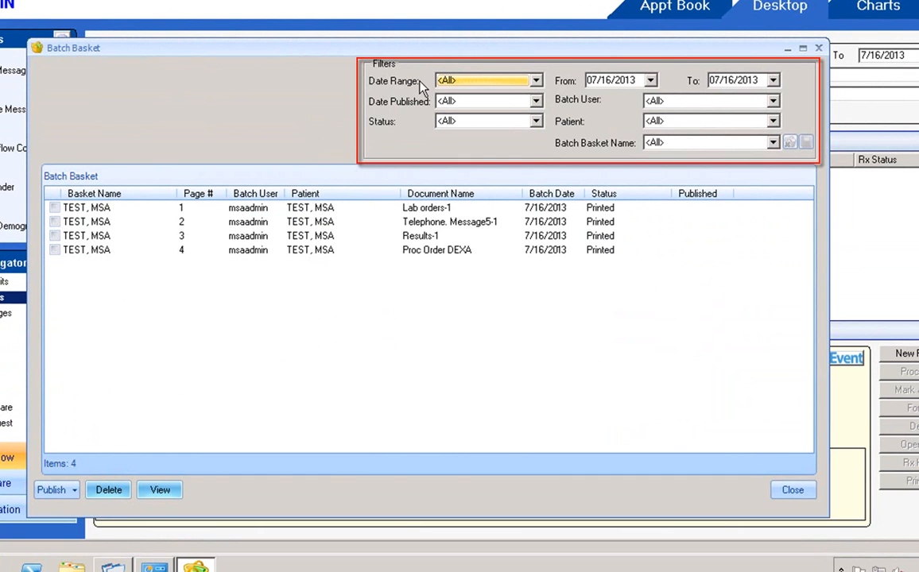
click(656, 142)
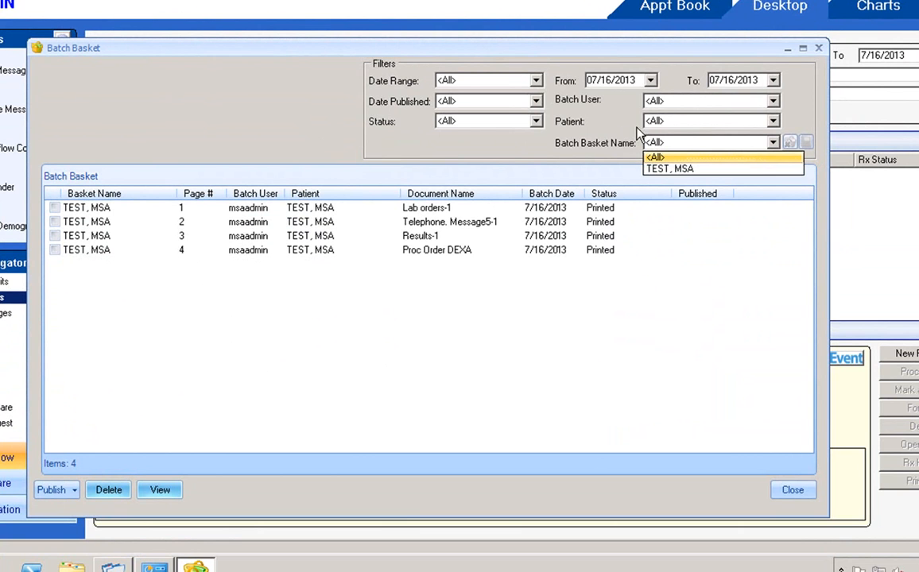
click(713, 128)
click(713, 130)
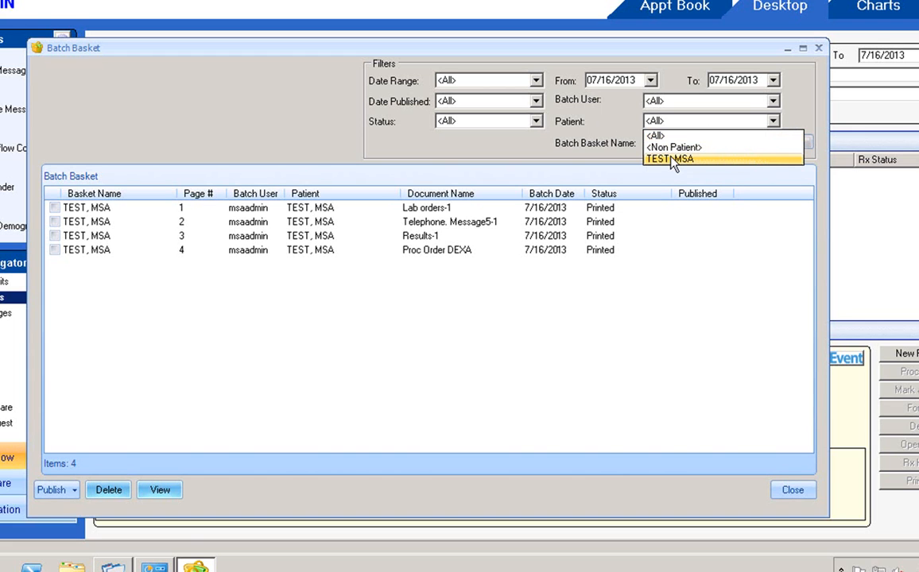
click(672, 161)
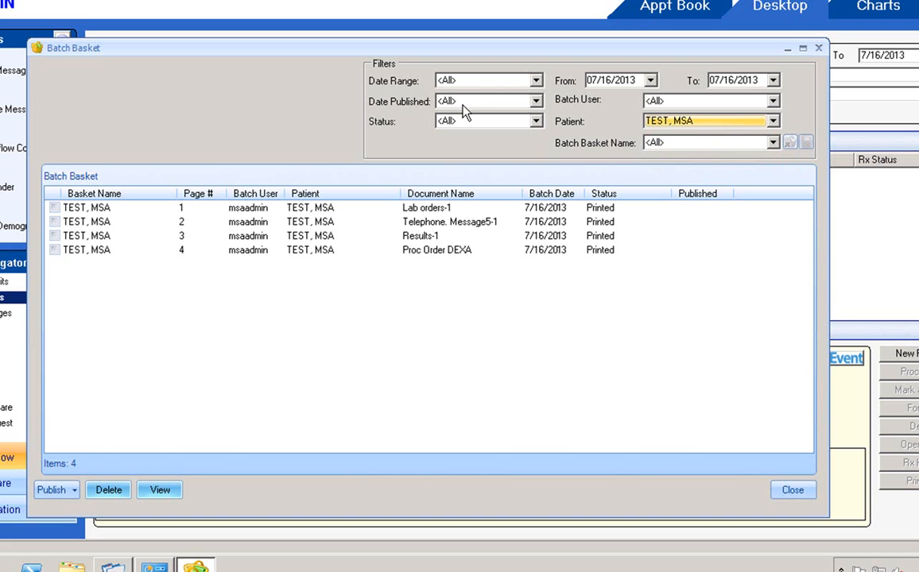
- Check the options of the Status filter, leave it on All, and close the Batch Basket
click(537, 122)
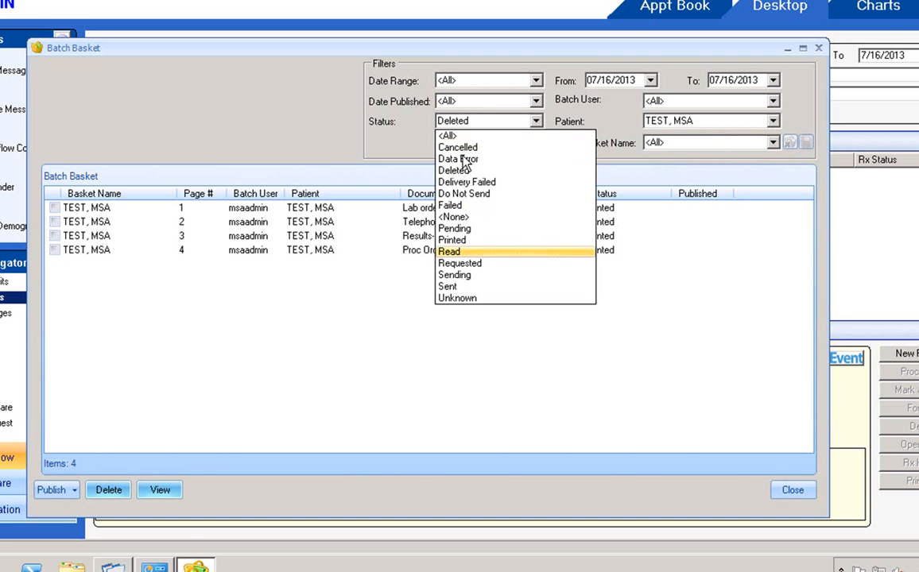
click(352, 149)
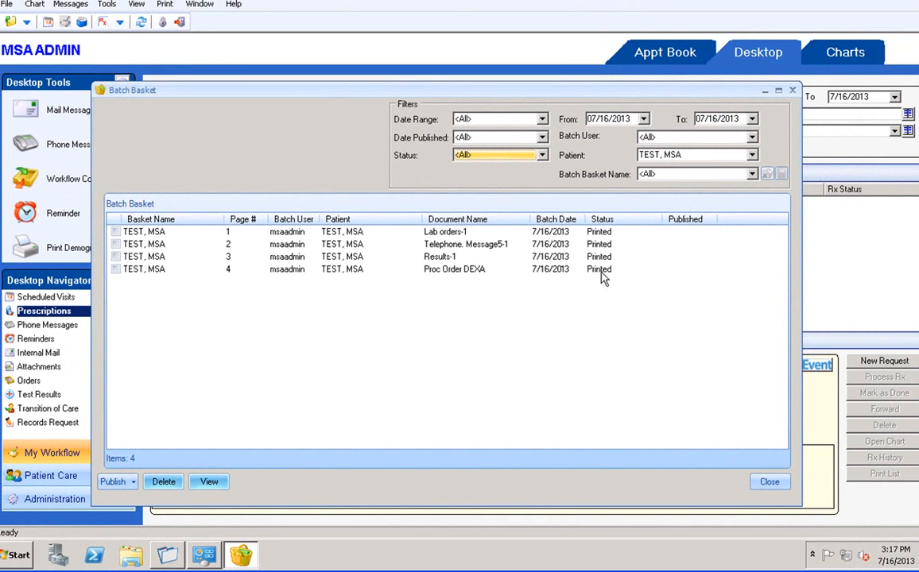
click(769, 486)
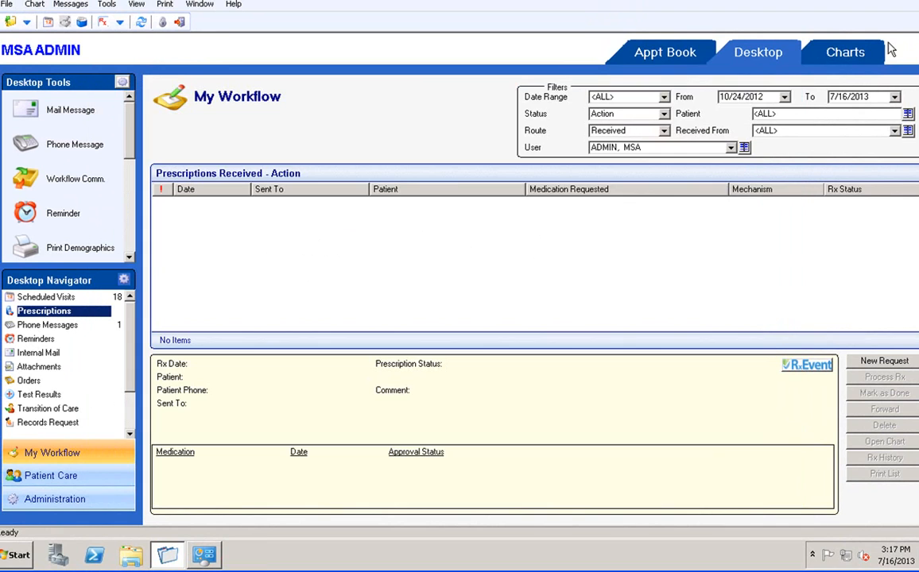
- Find the test patient's chart by entering the patient's name, and open its Document Manager
click(866, 53)
text(test,msa)
key(Return)
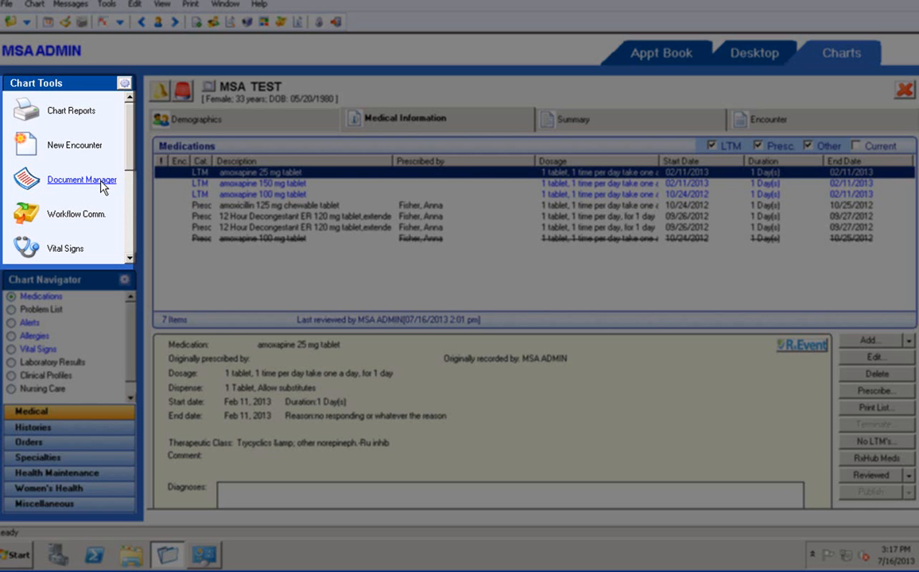
click(101, 185)
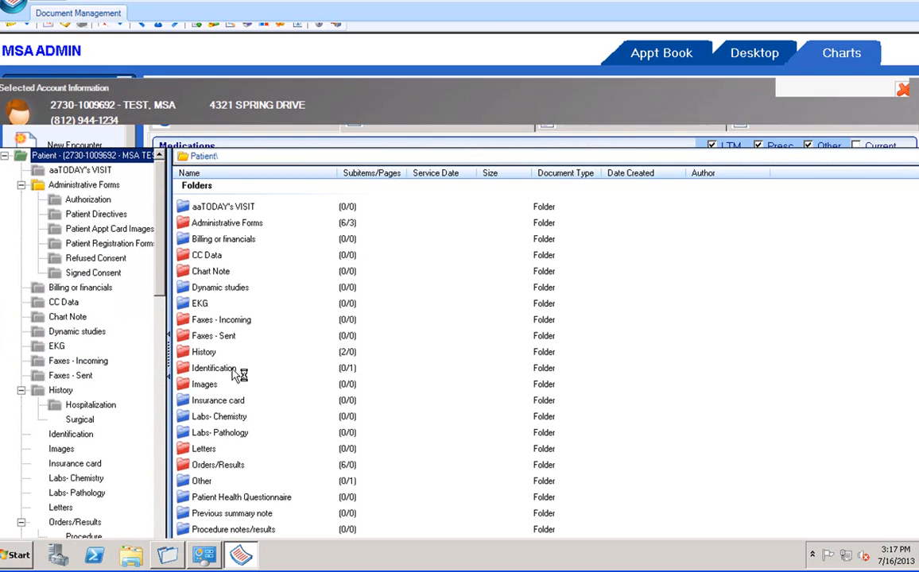
- View the ARCHIVES folder under zIMPACT CHART, and open the OFFICE NOTES folder in the same section
click(159, 464)
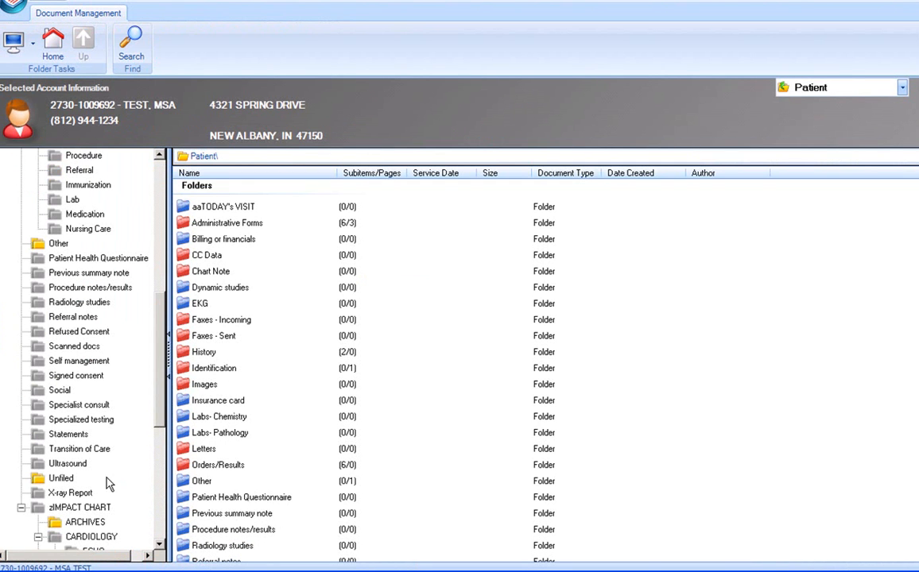
click(86, 522)
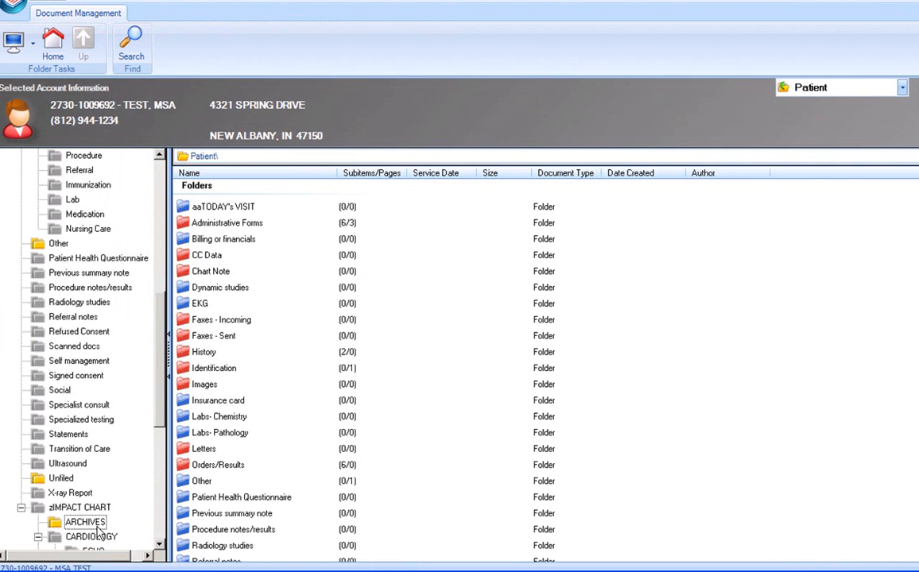
click(159, 527)
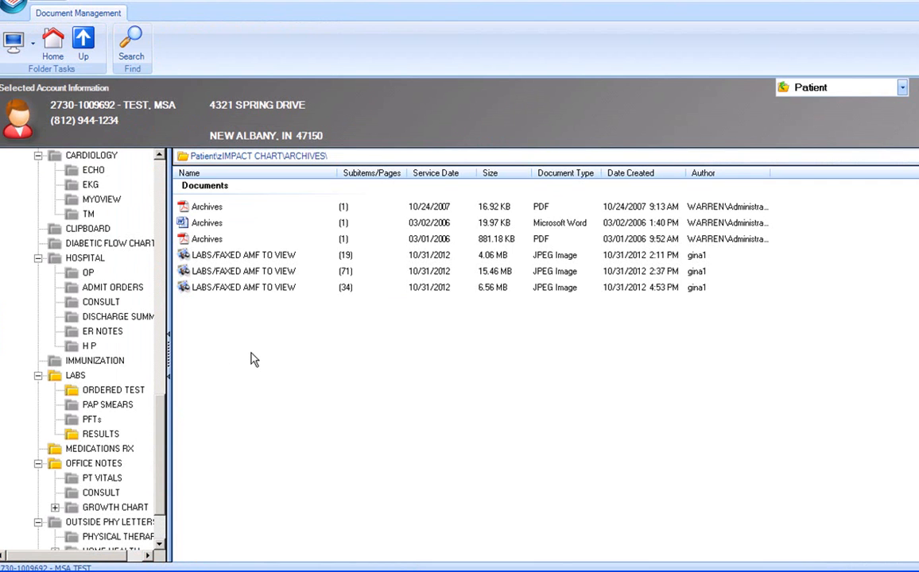
click(119, 474)
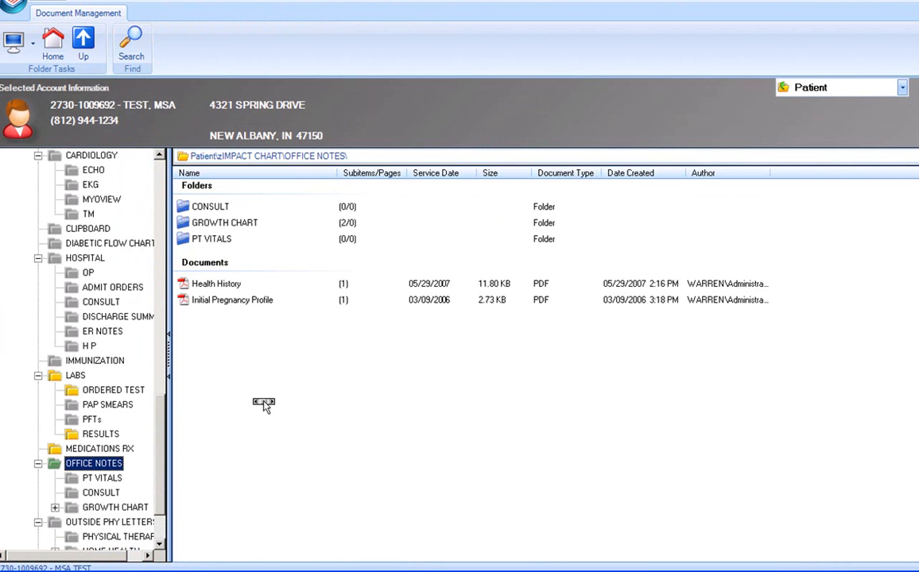
mouse_move(227, 287)
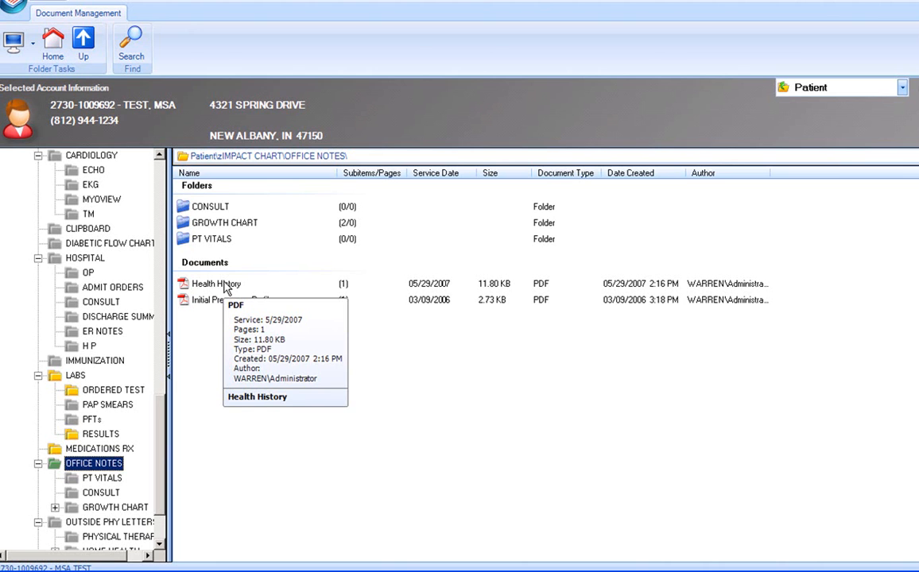
right_click(227, 288)
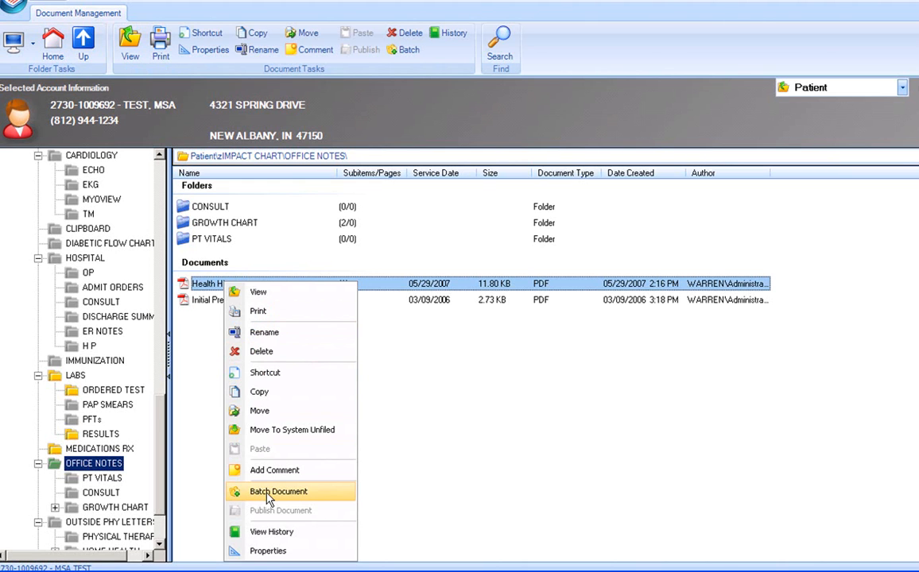
click(469, 343)
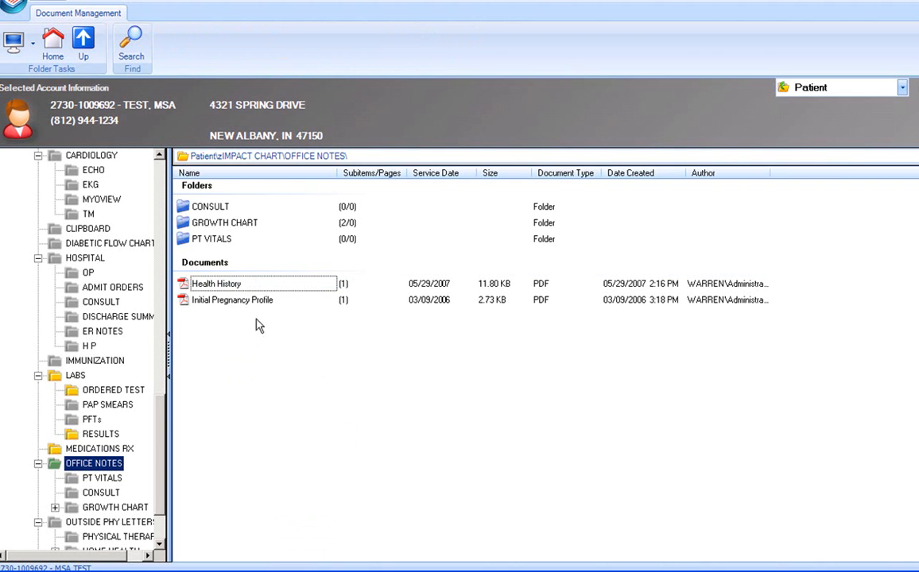
- Start batching the Health History document and choose the existing basket named after the patient
click(235, 291)
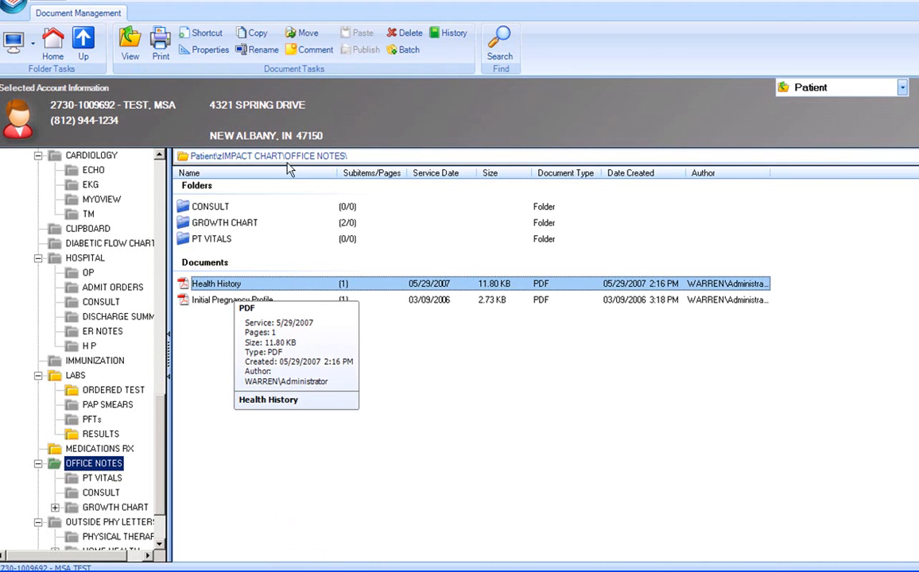
click(408, 51)
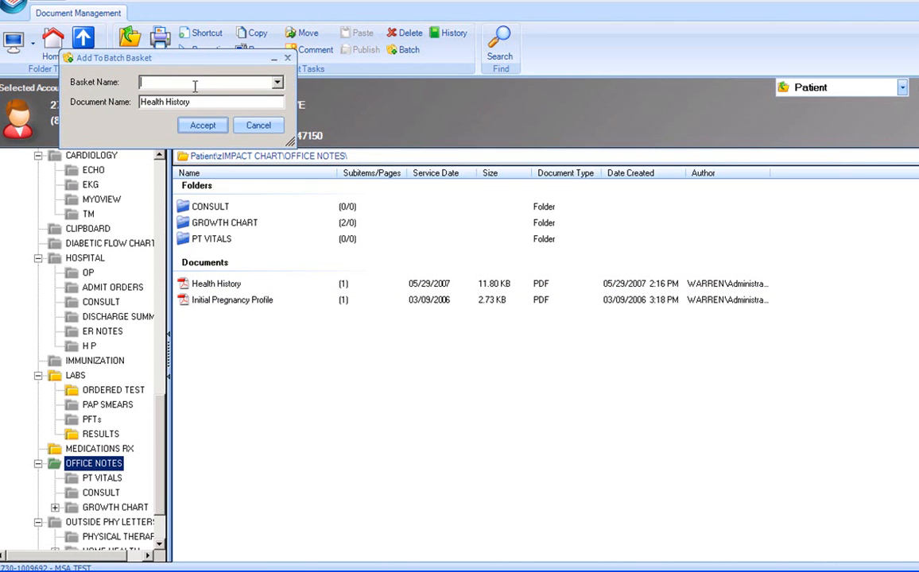
click(276, 84)
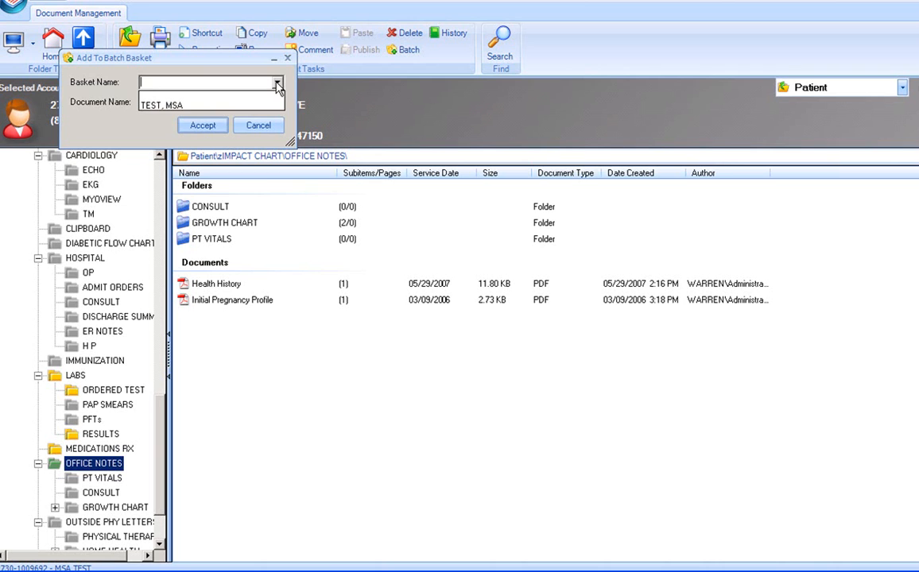
click(177, 112)
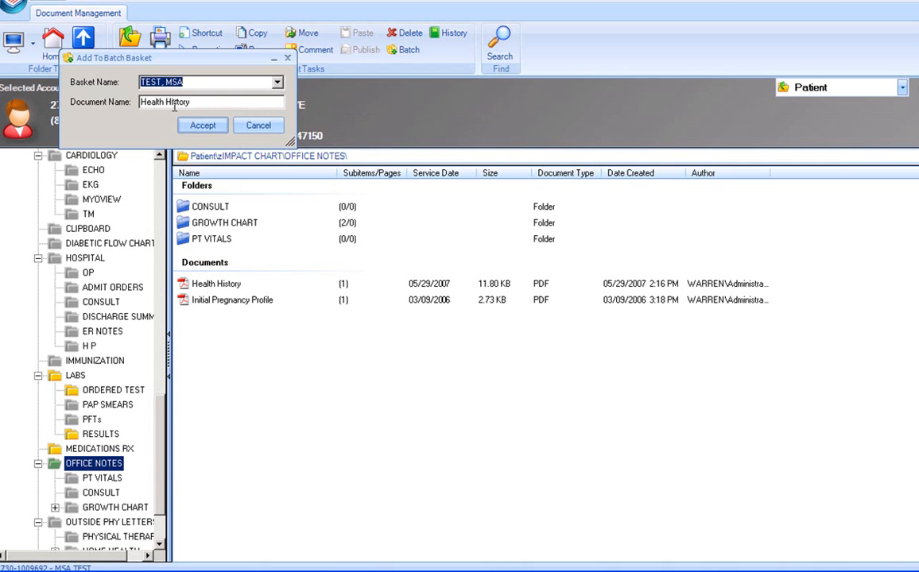
- Try ANYTHIN as a custom basket name, clear it, and choose the patient's existing basket again
text(ANYTHIN)
key(BackSpace)
key(BackSpace)
key(BackSpace)
key(BackSpace)
key(BackSpace)
key(BackSpace)
key(BackSpace)
click(279, 86)
click(181, 112)
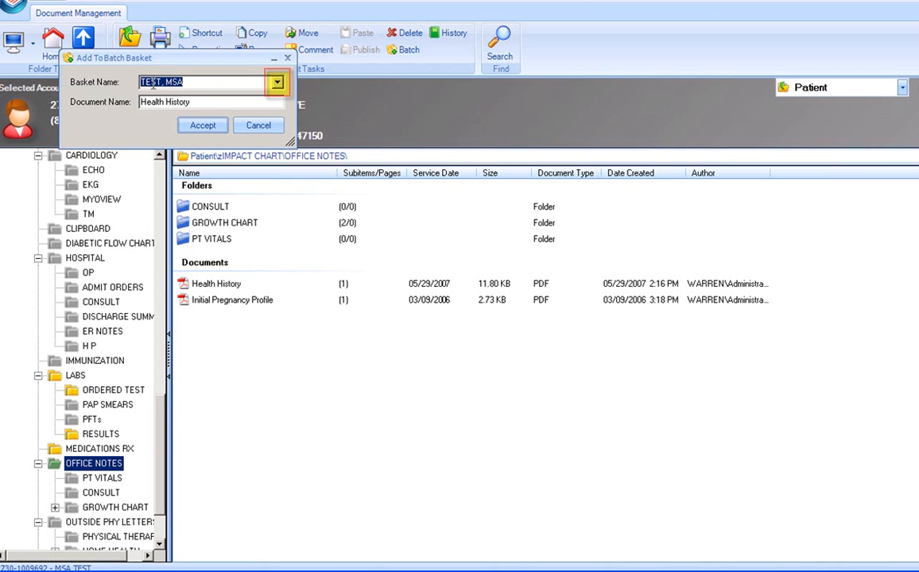
- Change the document name to History and accept adding the document to the patient's batch basket
click(199, 103)
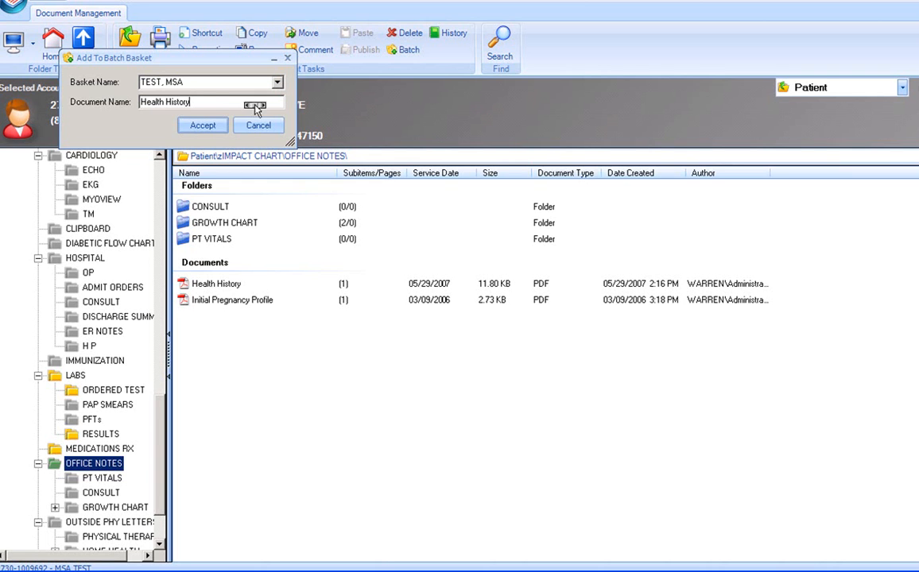
click(164, 84)
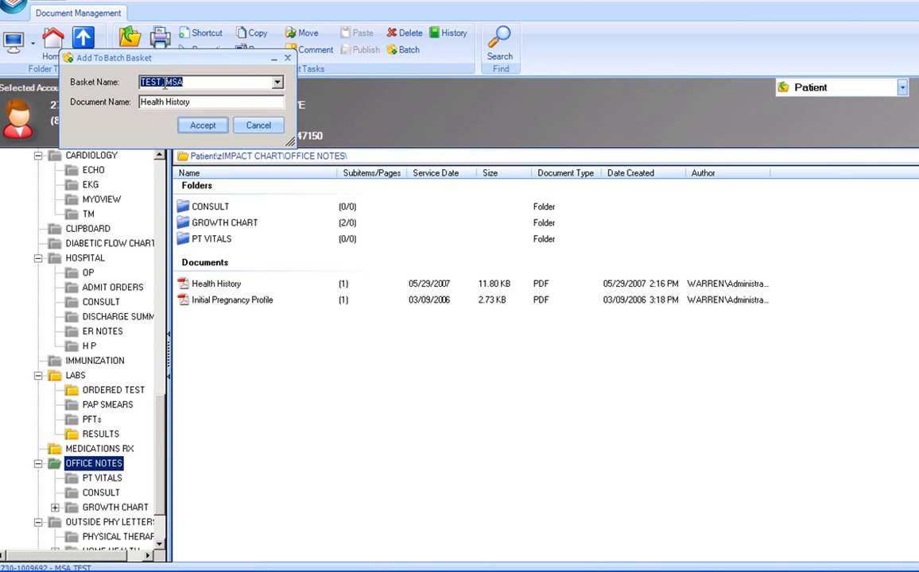
click(164, 85)
click(218, 103)
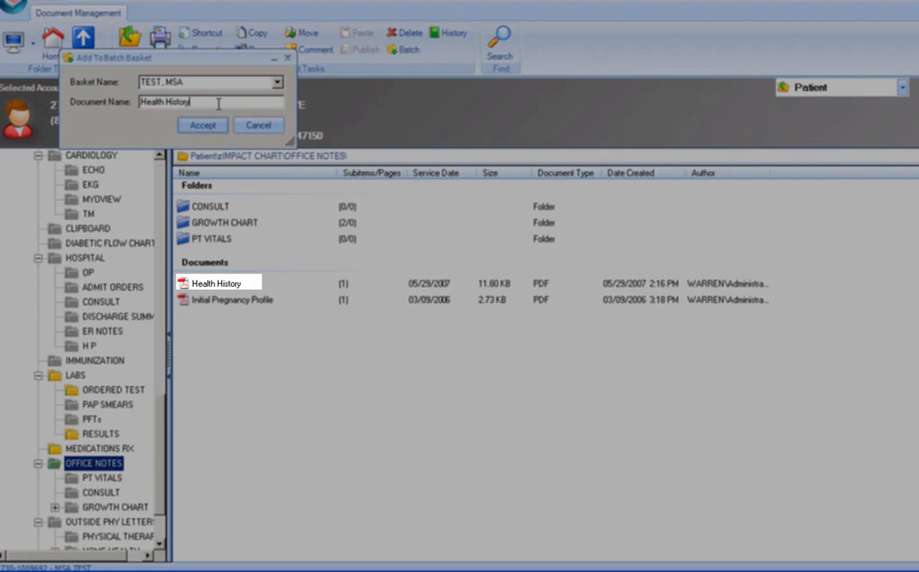
key(BackSpace)
key(BackSpace)
key(BackSpace)
key(BackSpace)
key(BackSpace)
key(BackSpace)
key(BackSpace)
key(BackSpace)
key(BackSpace)
key(BackSpace)
key(BackSpace)
key(BackSpace)
key(BackSpace)
key(BackSpace)
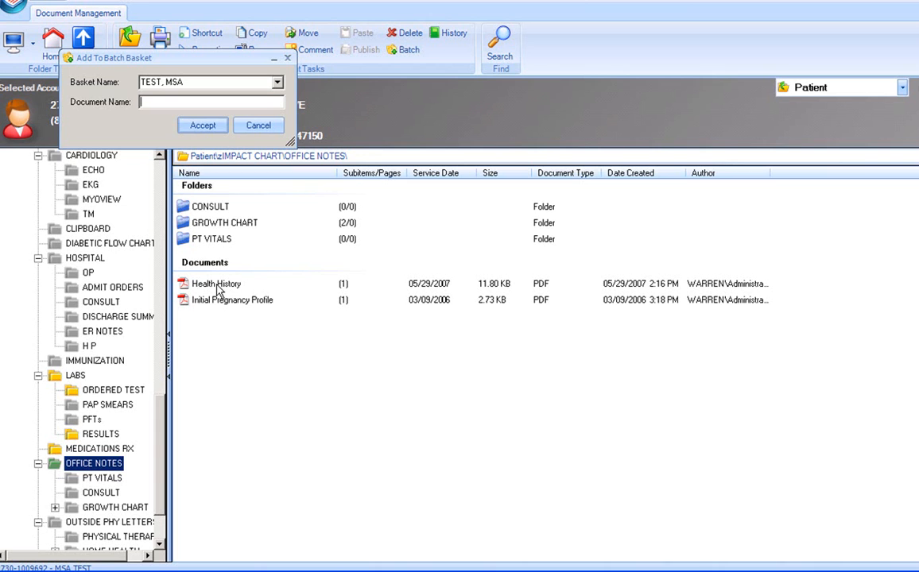
text(History)
click(203, 127)
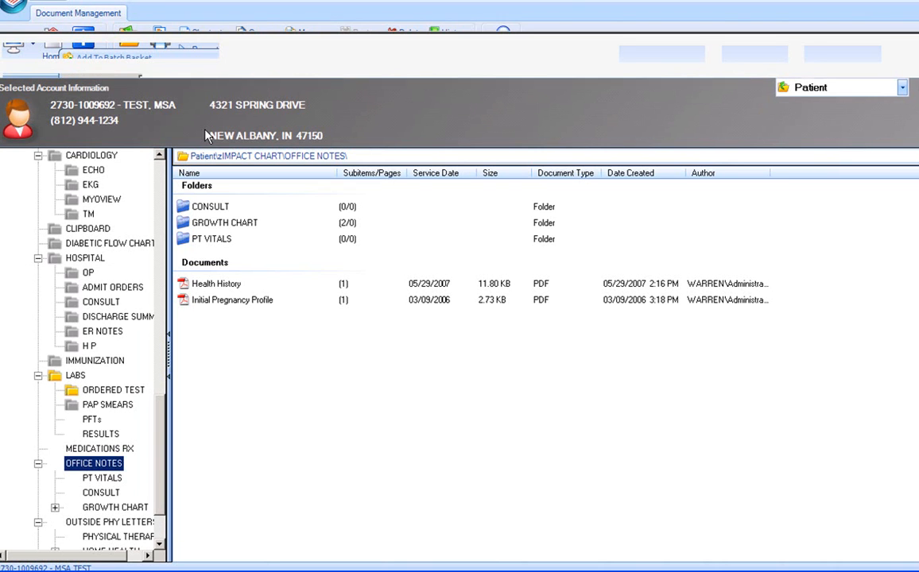
- Add the Initial Pregnancy Profile document to the patient's existing batch basket under the name Initial Pregnancy Profile 2006
click(213, 301)
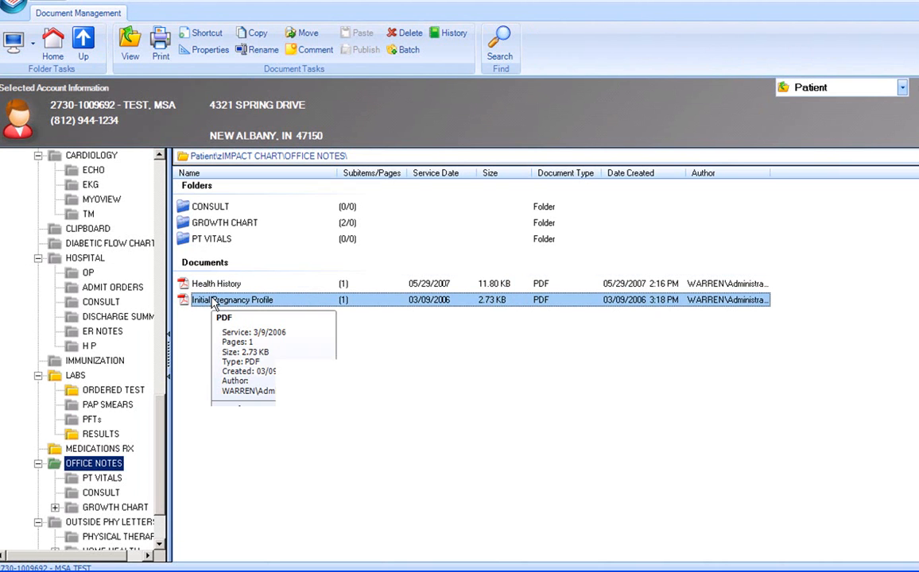
click(404, 50)
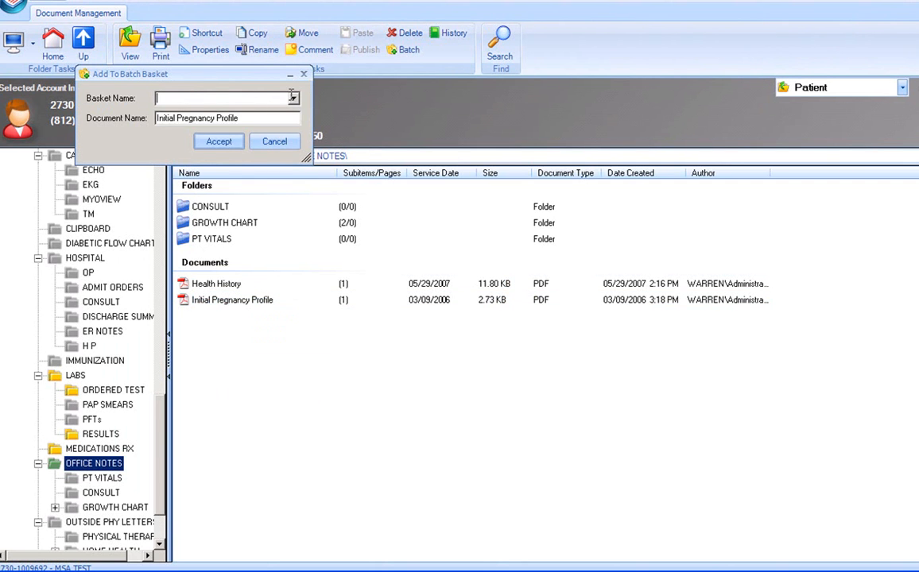
click(294, 99)
click(191, 121)
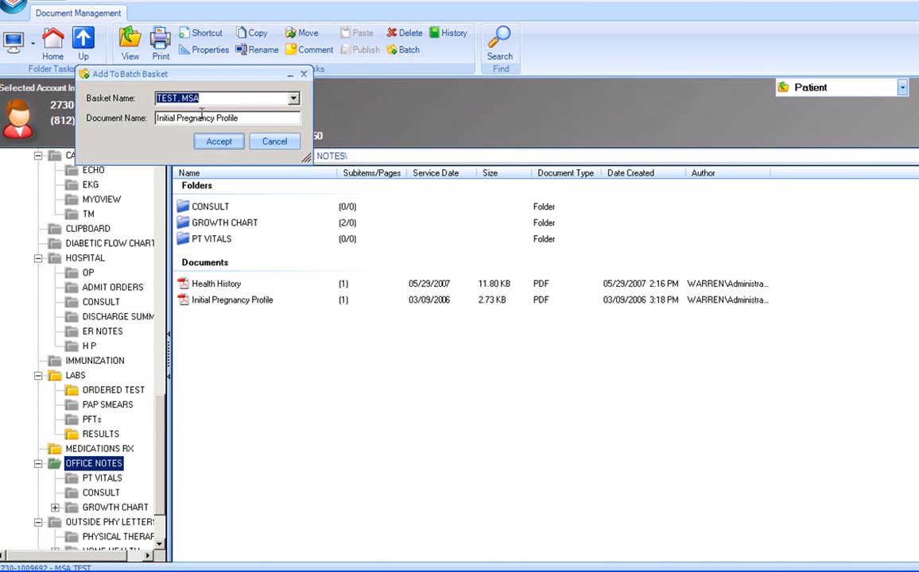
click(243, 118)
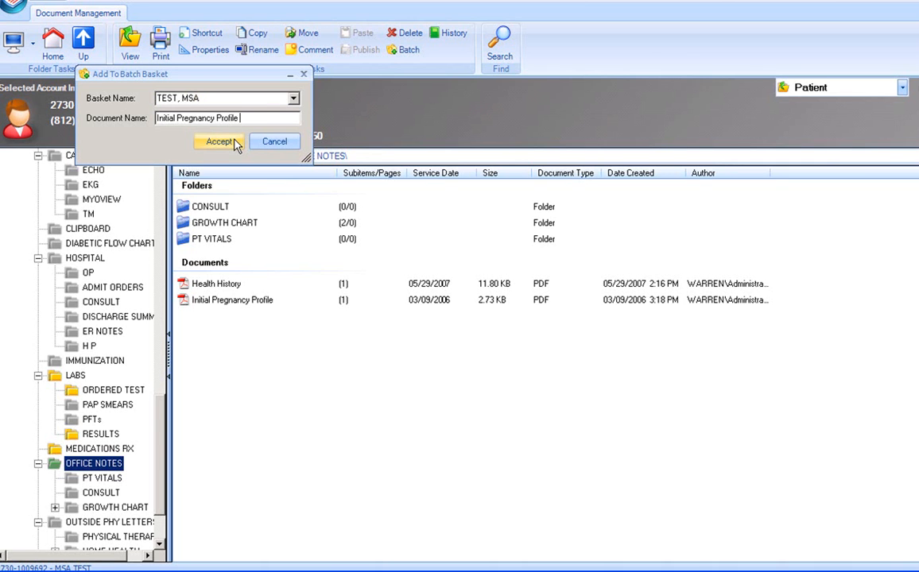
text(2006)
click(216, 143)
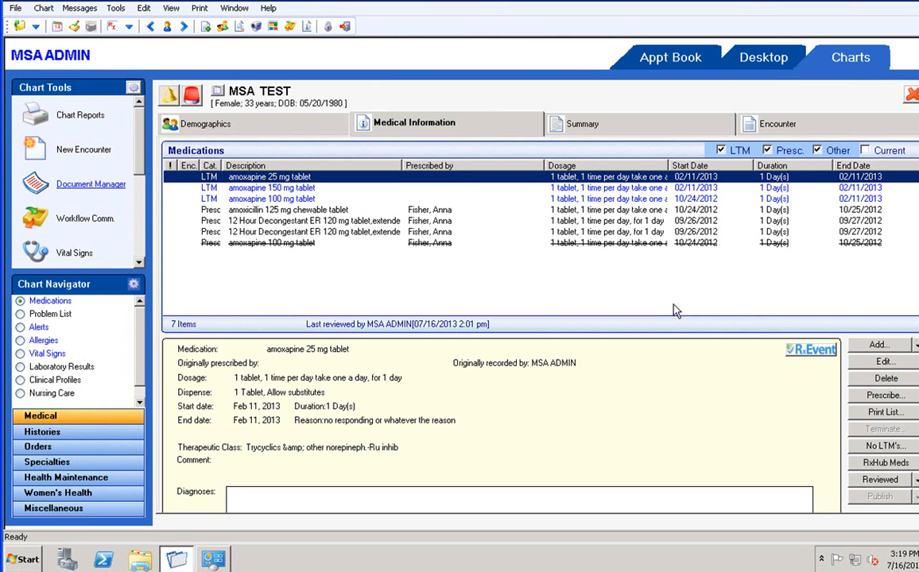
- Close the patient's chart and open the Batch Basket from the desktop
click(912, 96)
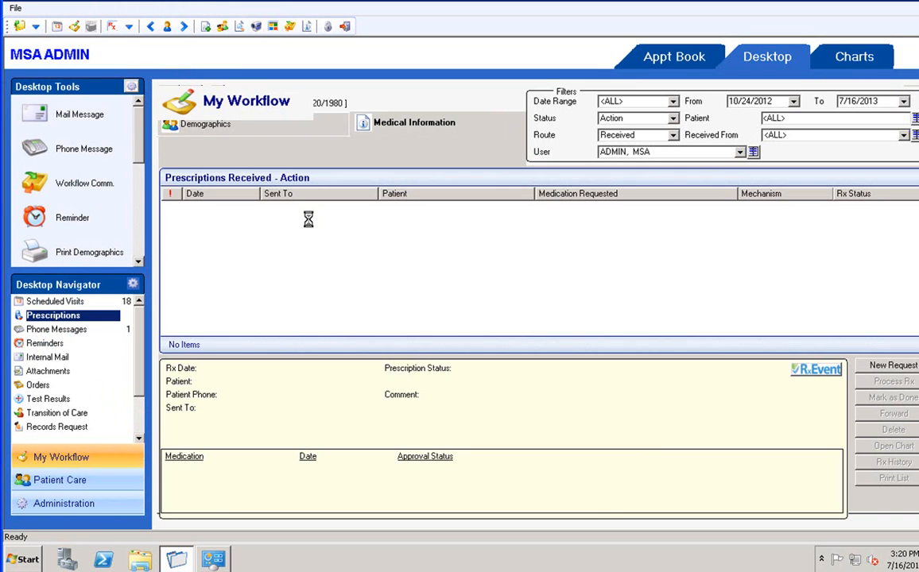
click(17, 10)
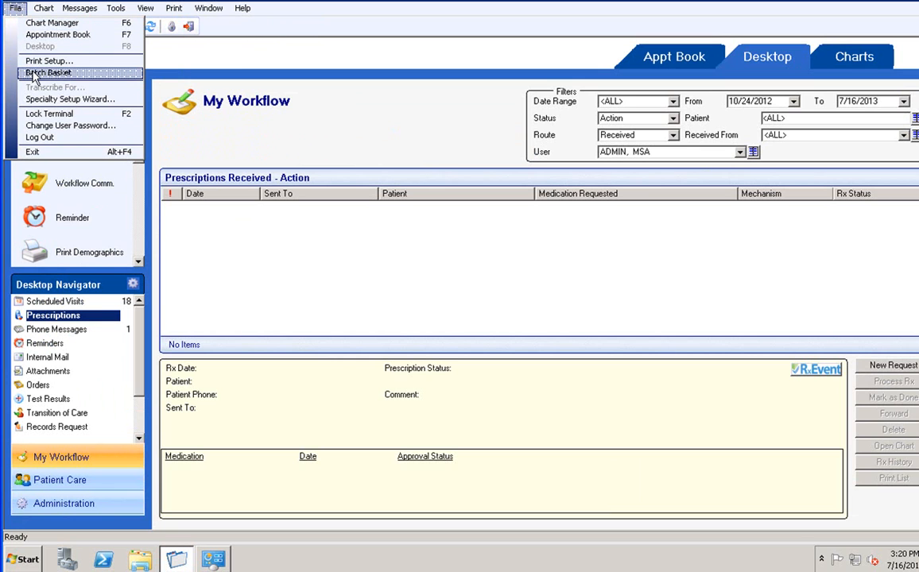
click(33, 73)
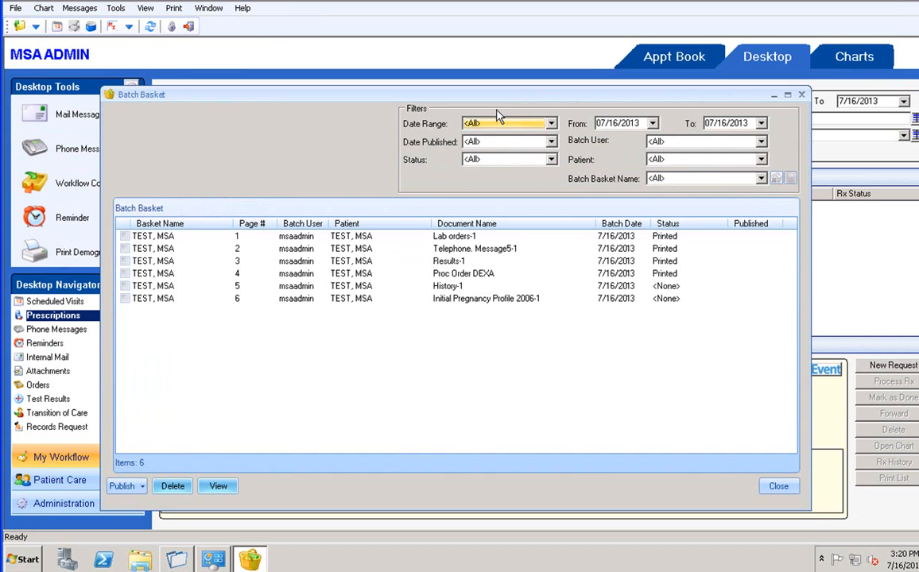
- Filter the Batch Basket to the test patient's documents with status <None>
click(693, 160)
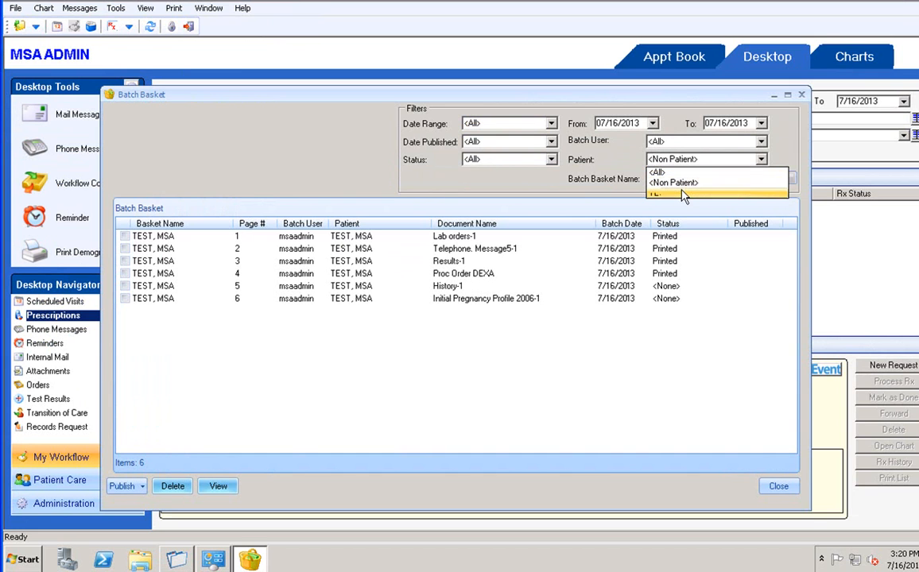
click(682, 195)
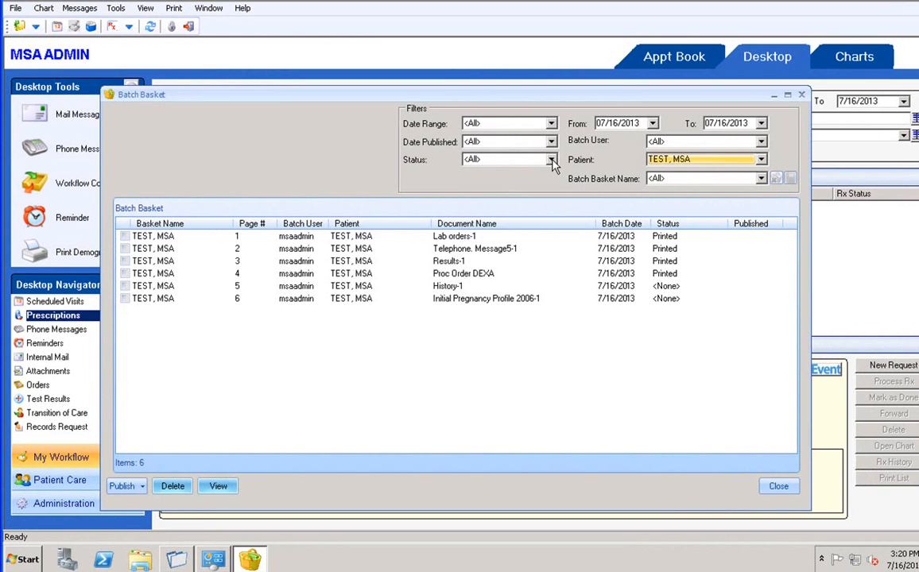
click(550, 159)
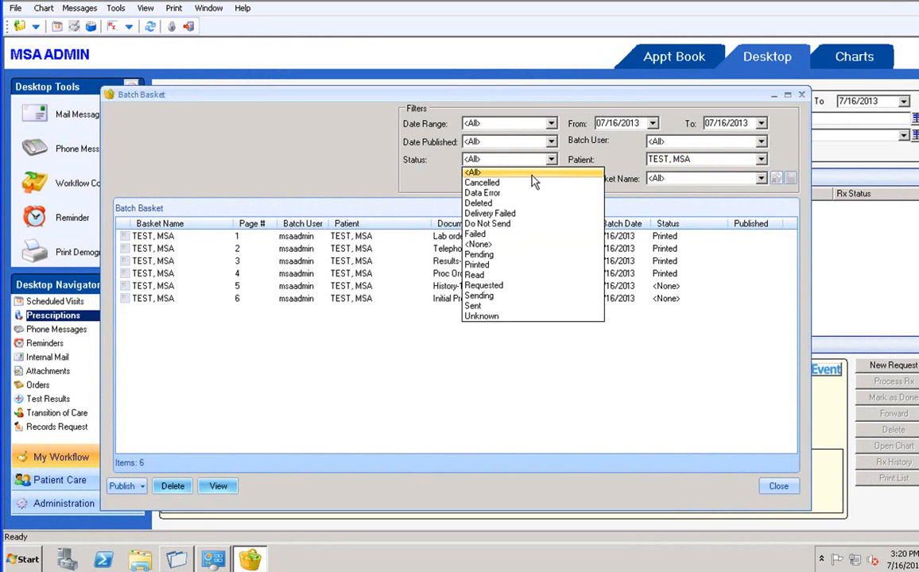
click(476, 245)
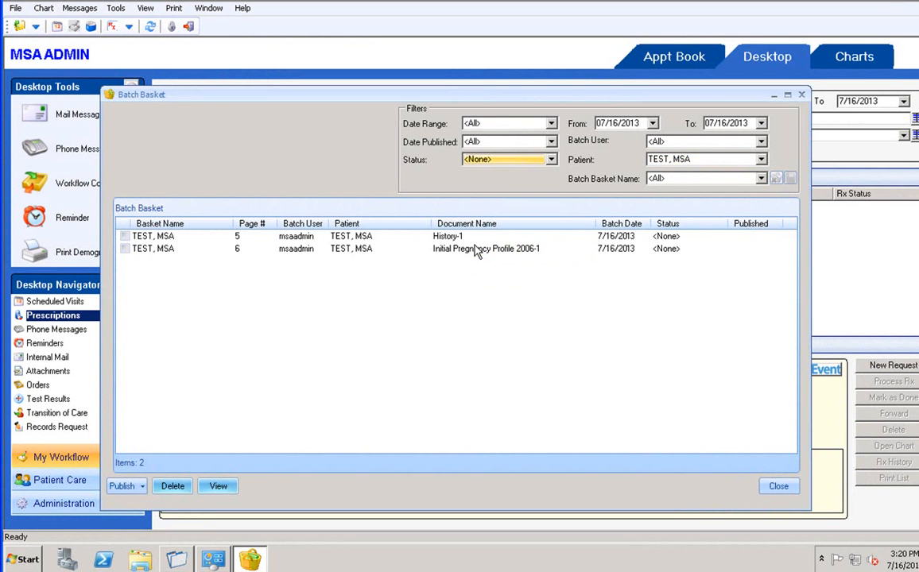
- Select the History-1 and Initial Pregnancy Profile 2006-1 documents and print them to CutePDF Writer with image annotations
click(125, 237)
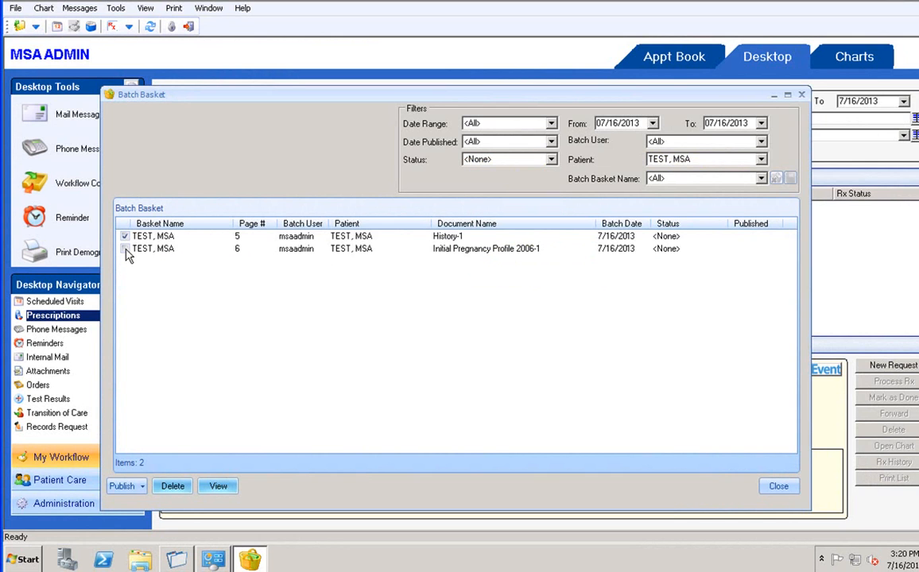
click(124, 248)
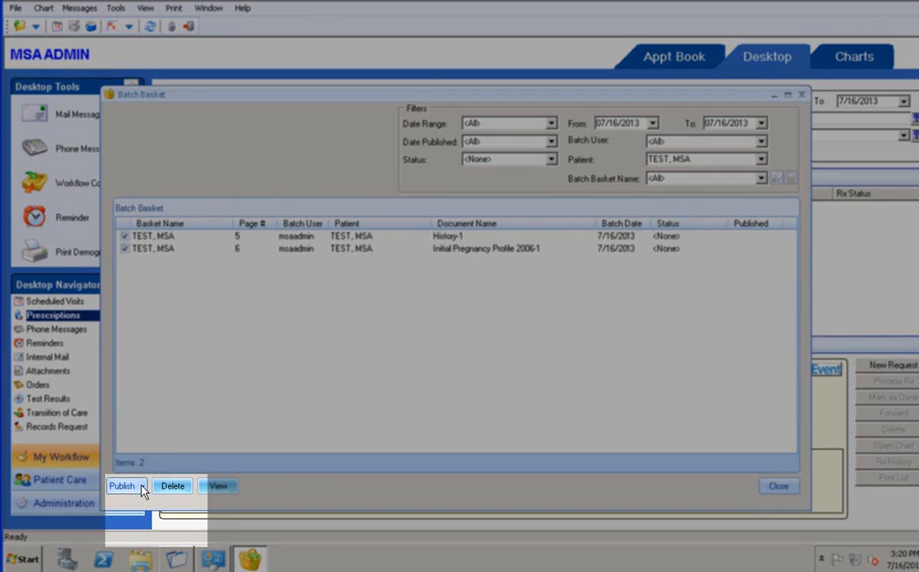
click(142, 487)
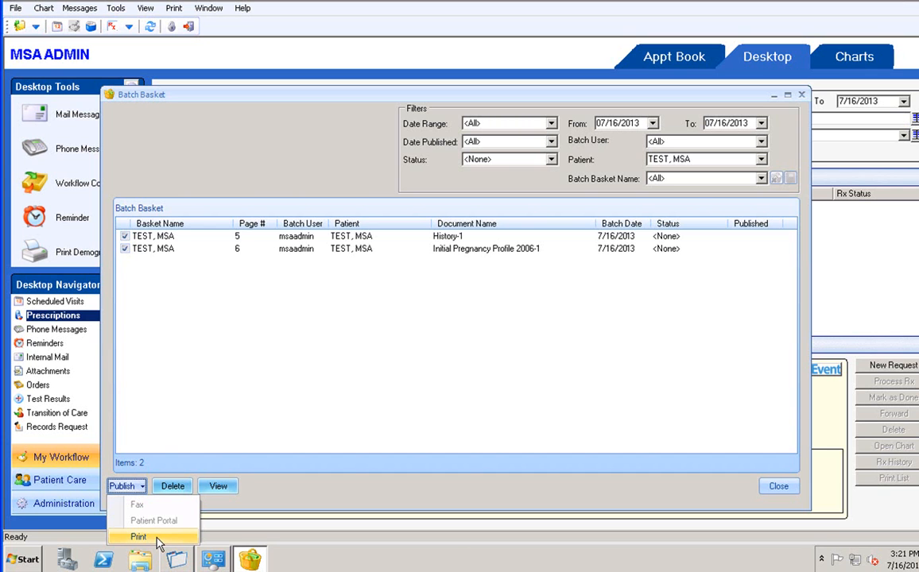
click(158, 538)
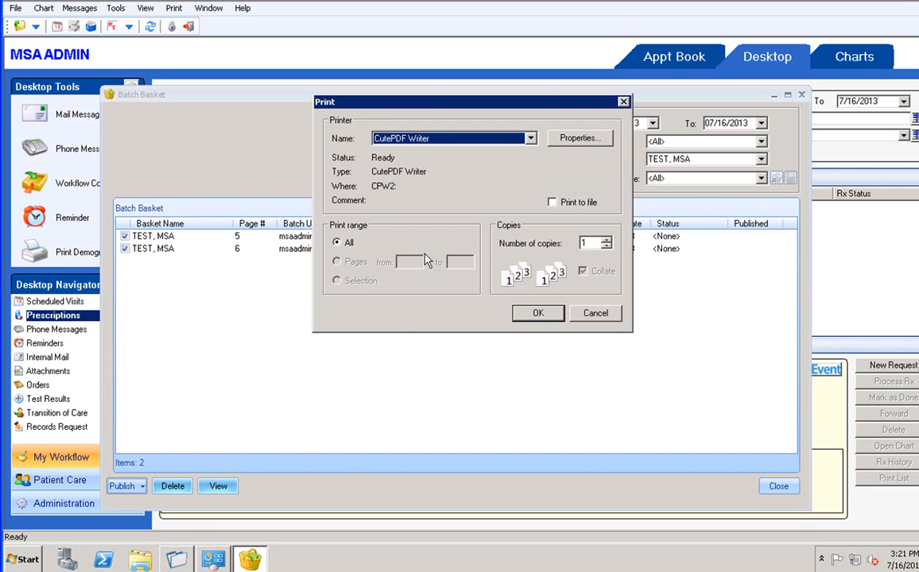
click(529, 139)
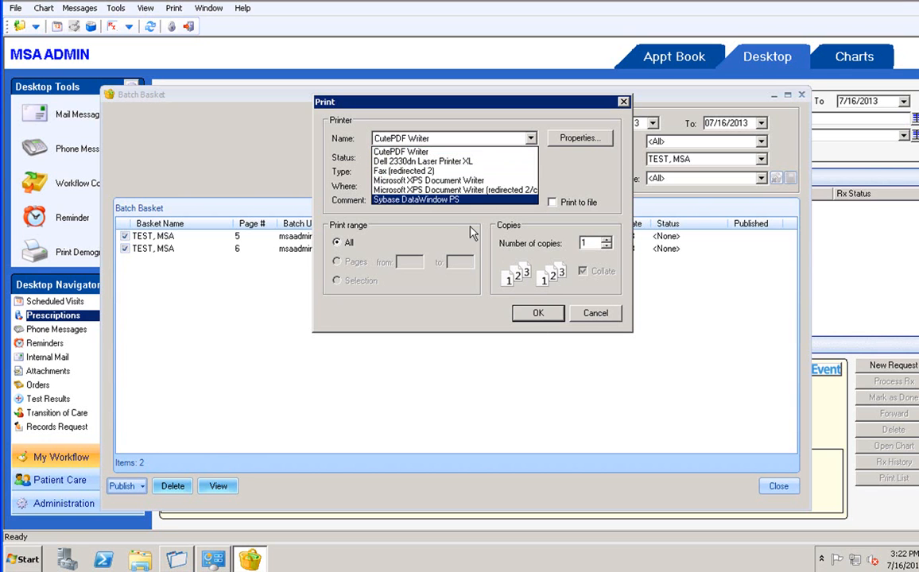
click(427, 152)
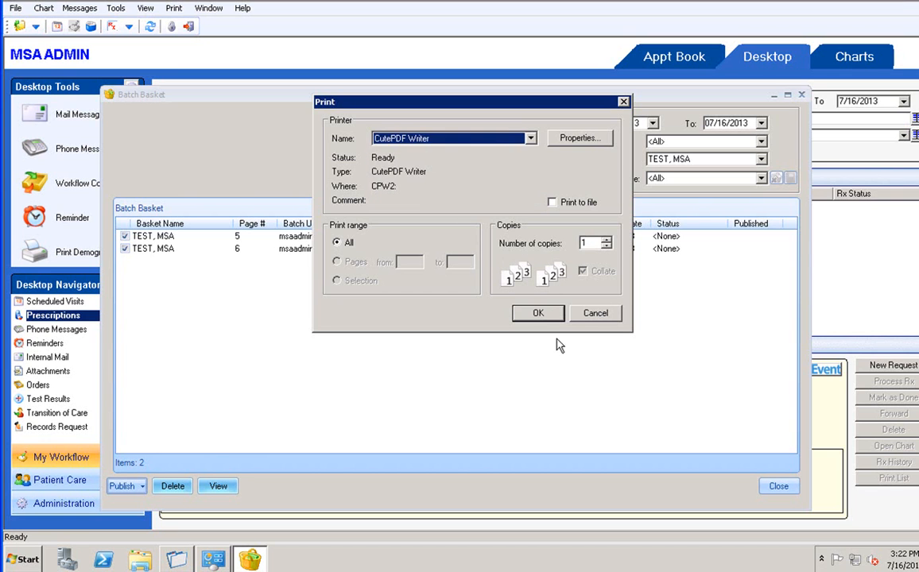
click(538, 313)
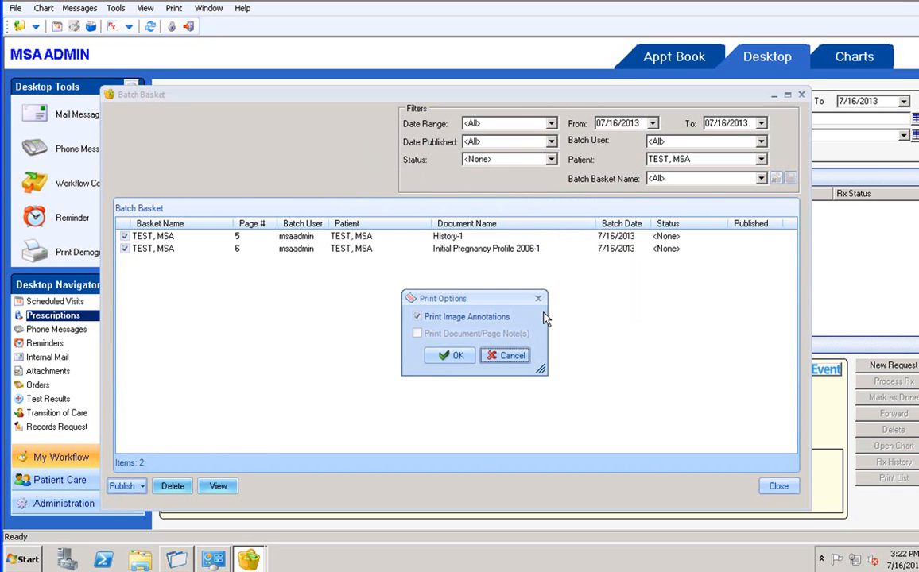
click(450, 357)
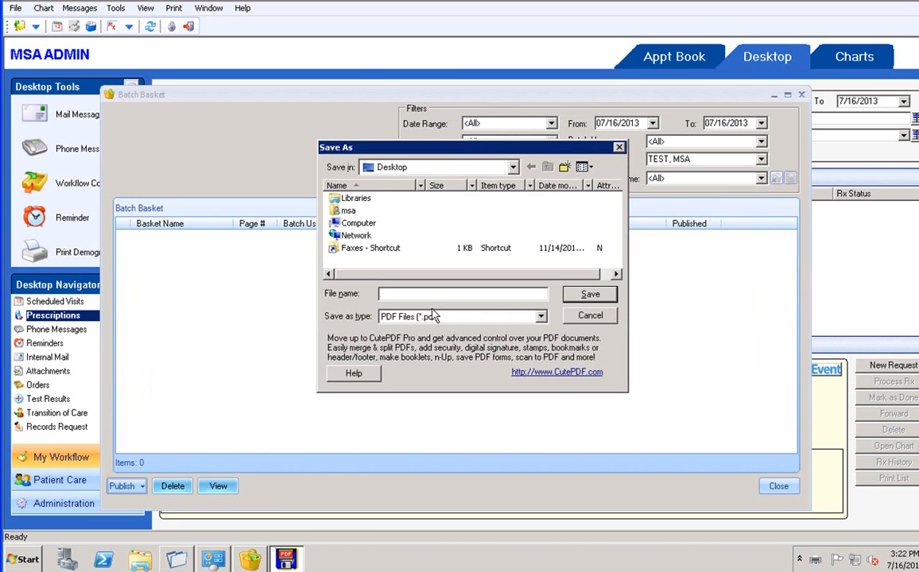
- Save the printed PDF as TEST PATIENT and bring the Batch Basket back into view
click(424, 296)
text(TEST PATIENT)
click(578, 300)
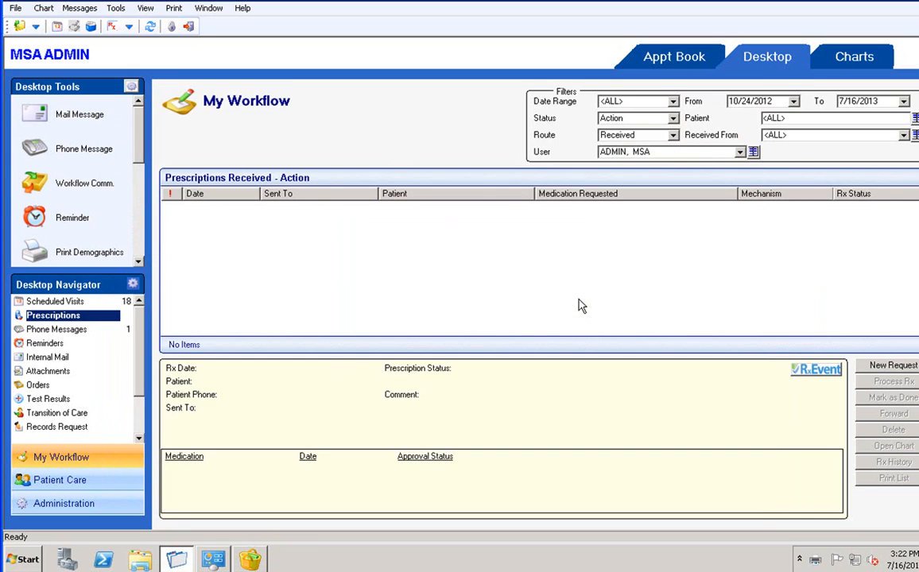
click(582, 308)
click(250, 556)
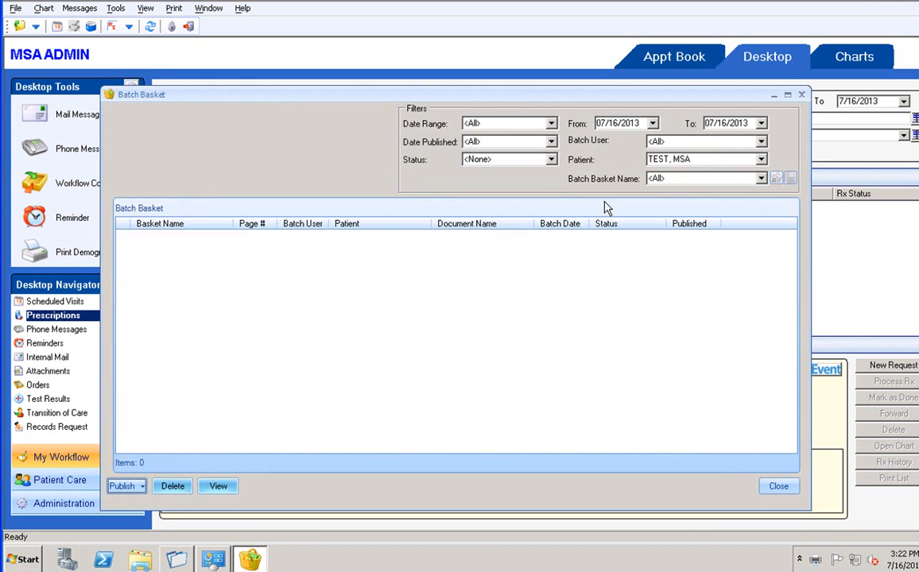
- Try filtering the basket by status <None> and patient <Non Patient>
click(550, 160)
click(477, 243)
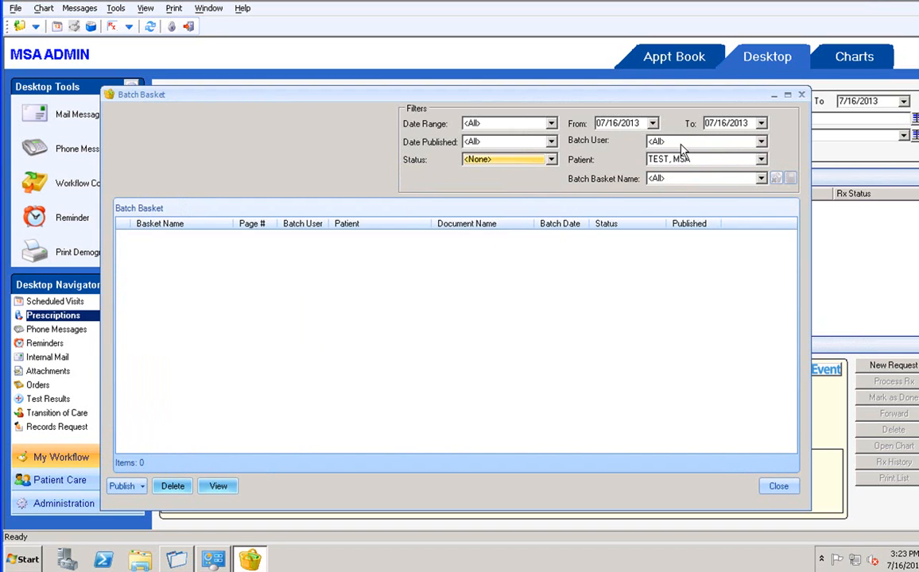
click(682, 161)
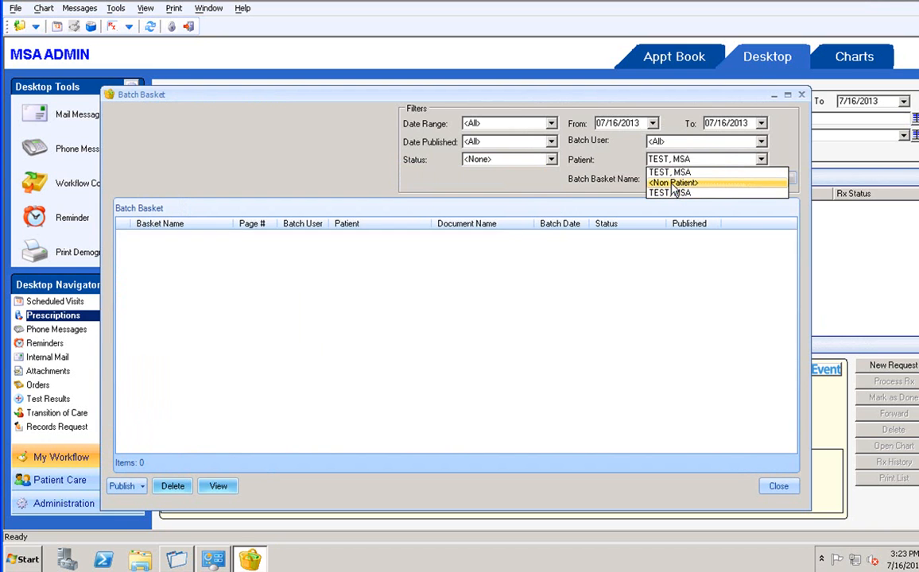
click(672, 184)
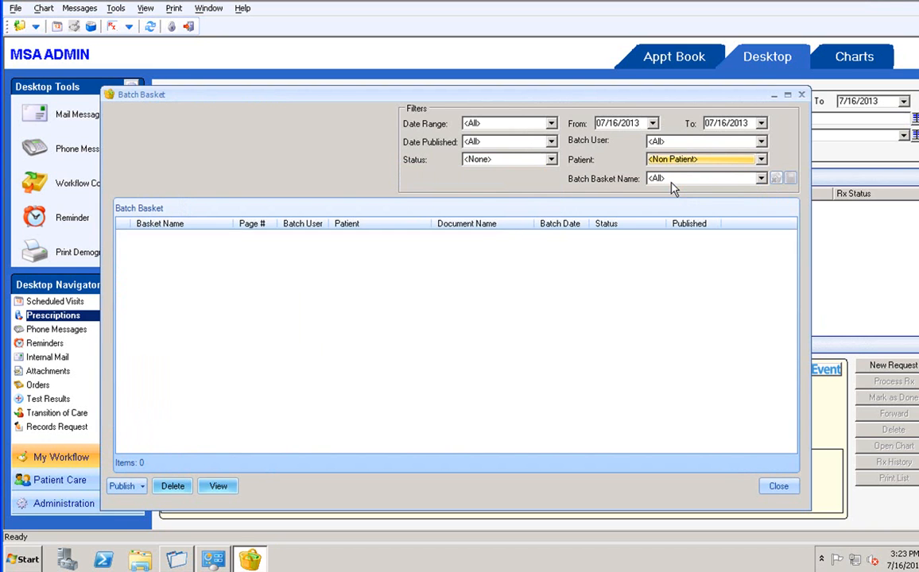
- Filter the basket to all statuses for the test patient and delete all six listed documents
click(503, 159)
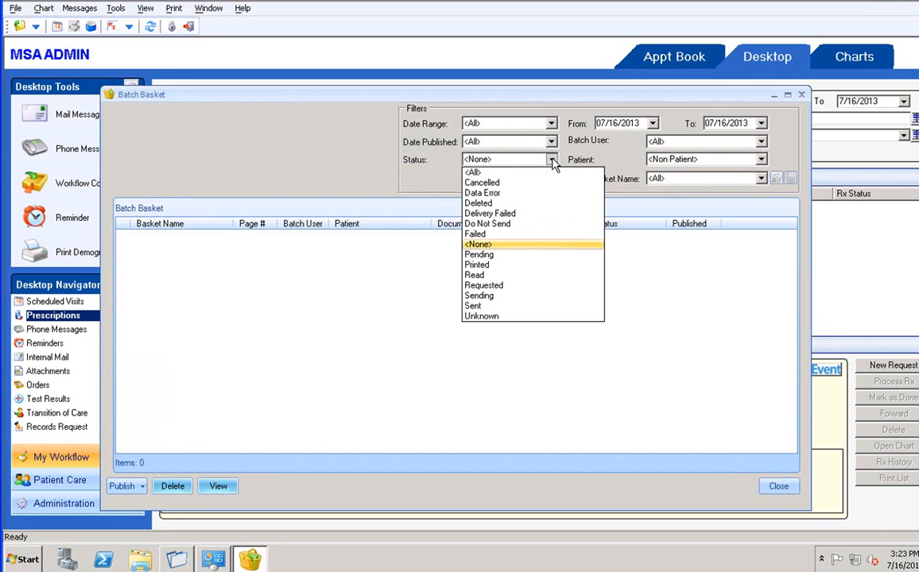
click(511, 173)
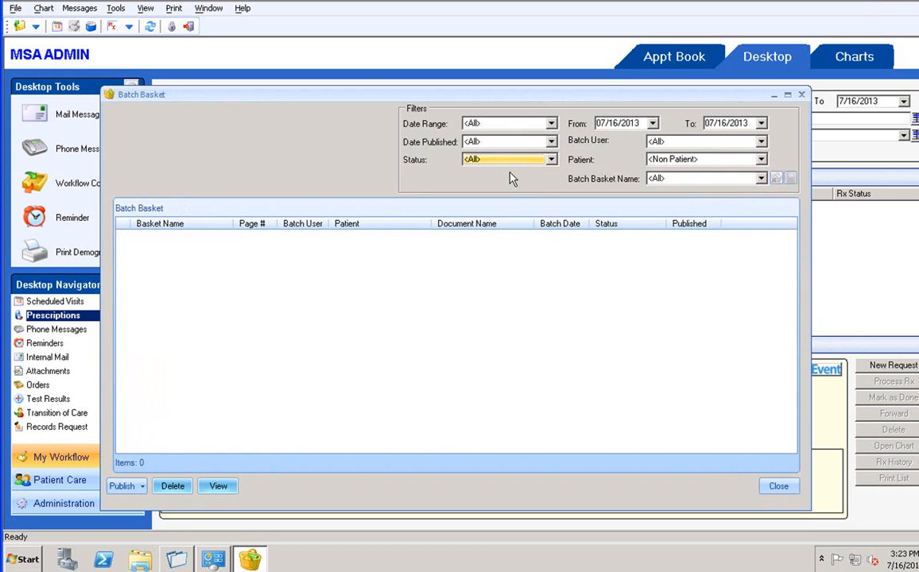
click(720, 161)
click(708, 171)
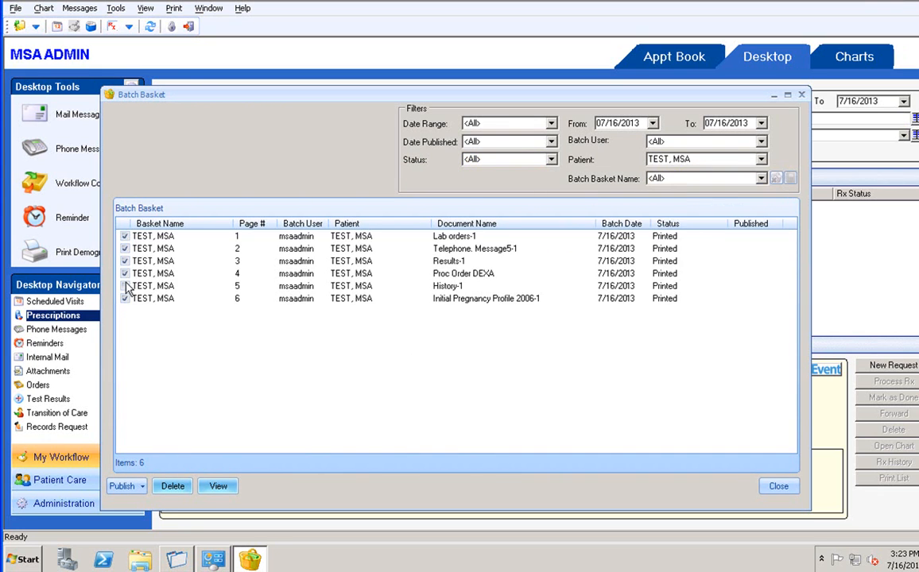
click(173, 487)
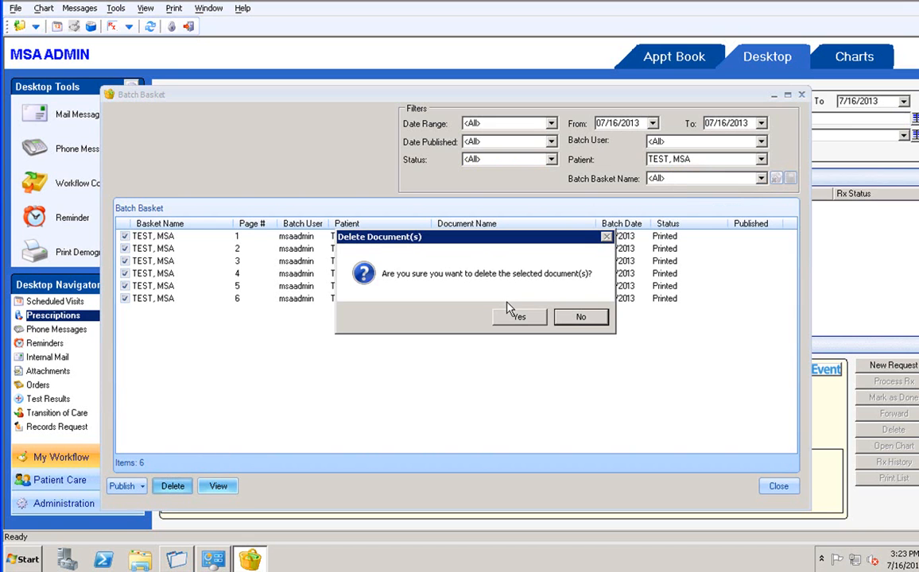
click(518, 318)
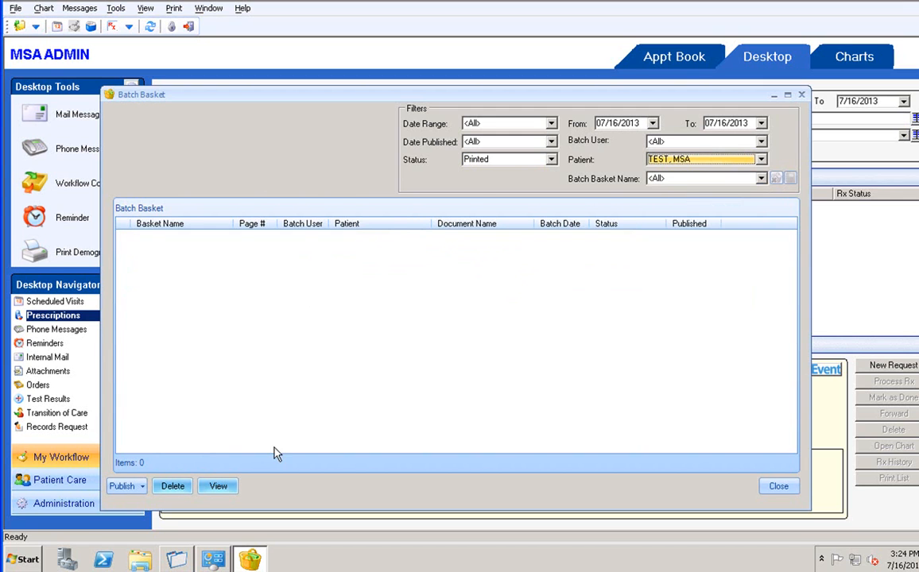
- Filter the basket by status Deleted and try to view the patient's deleted documents
click(551, 161)
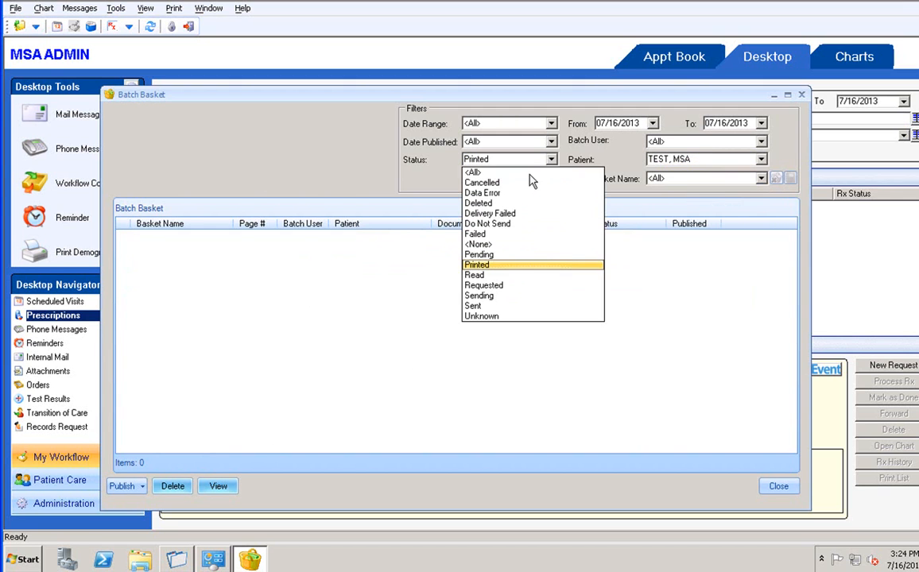
click(490, 204)
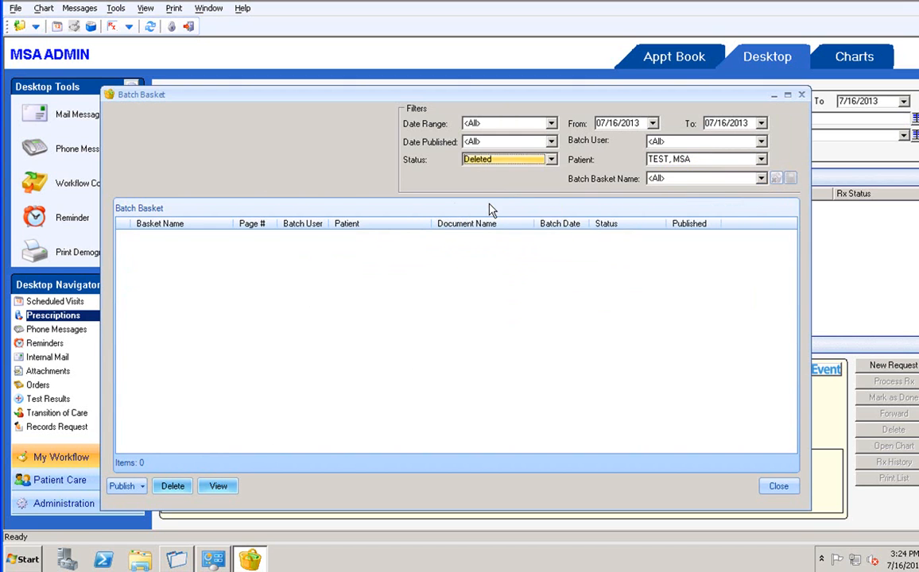
click(232, 486)
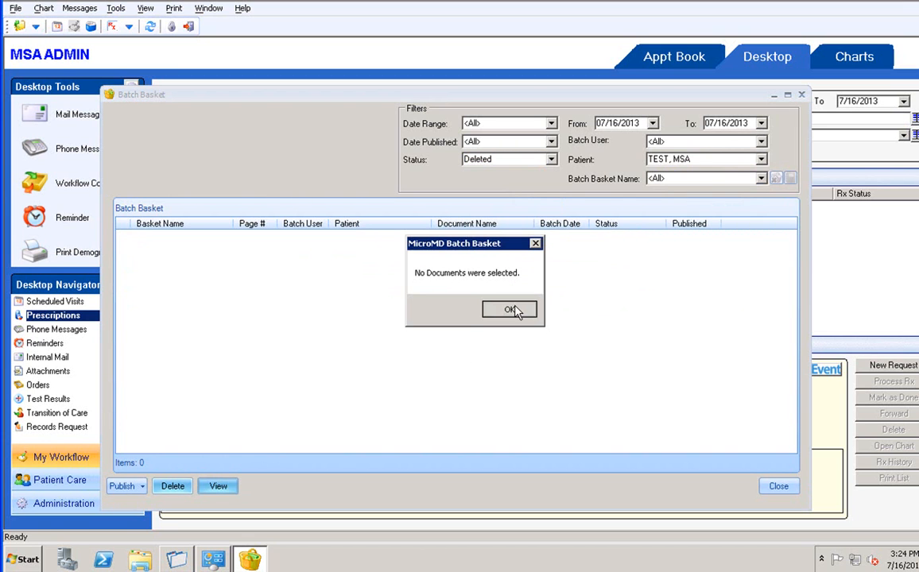
click(509, 309)
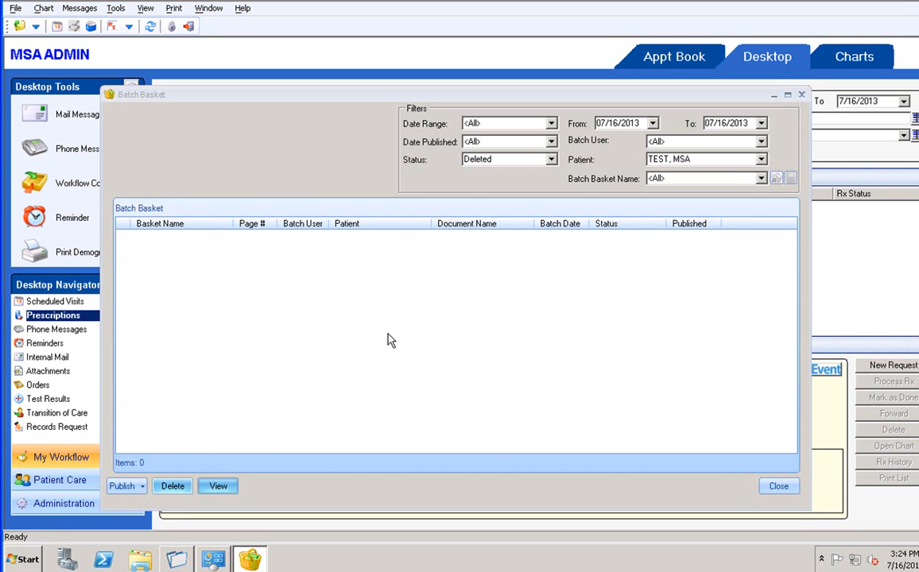
- Try 07/15/2013 as the start date of the basket's date filter, and set it back to 07/16/2013
click(651, 123)
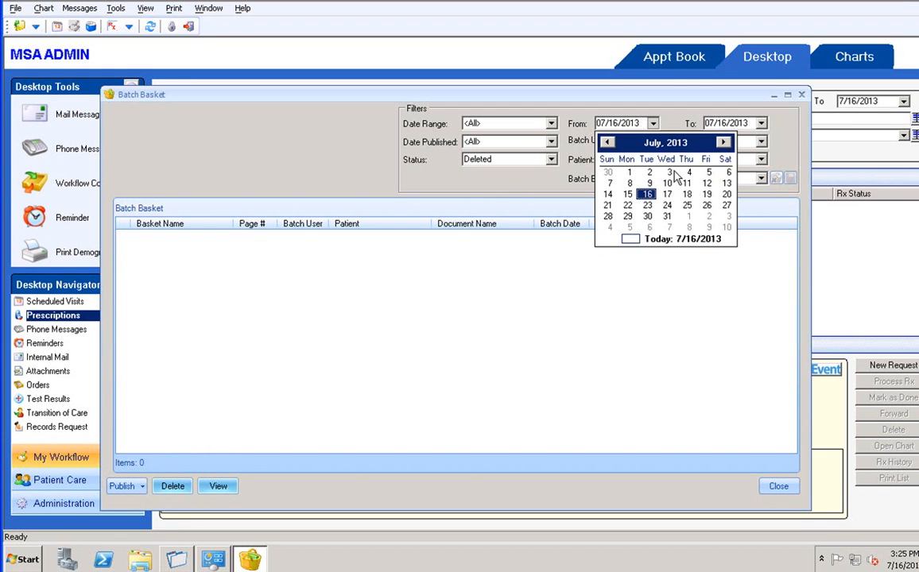
click(628, 195)
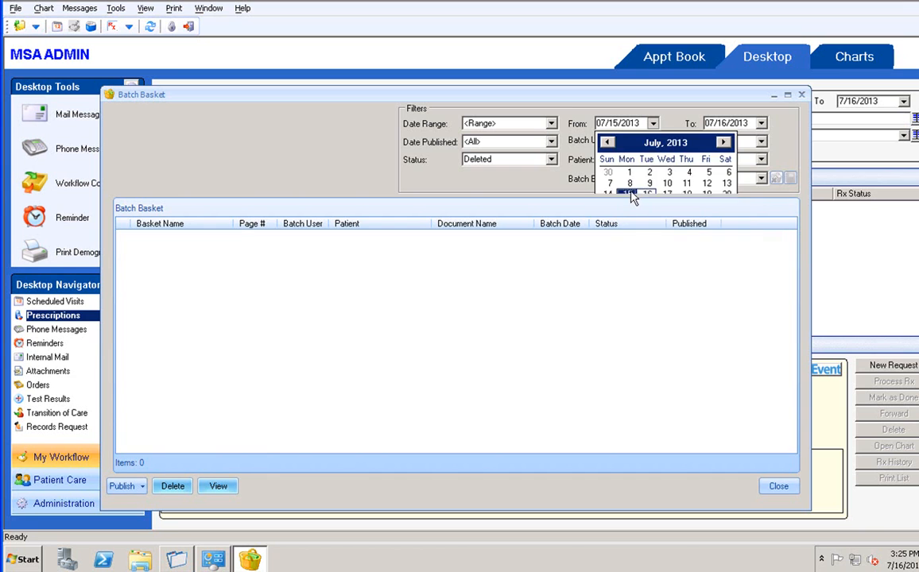
click(653, 125)
click(652, 124)
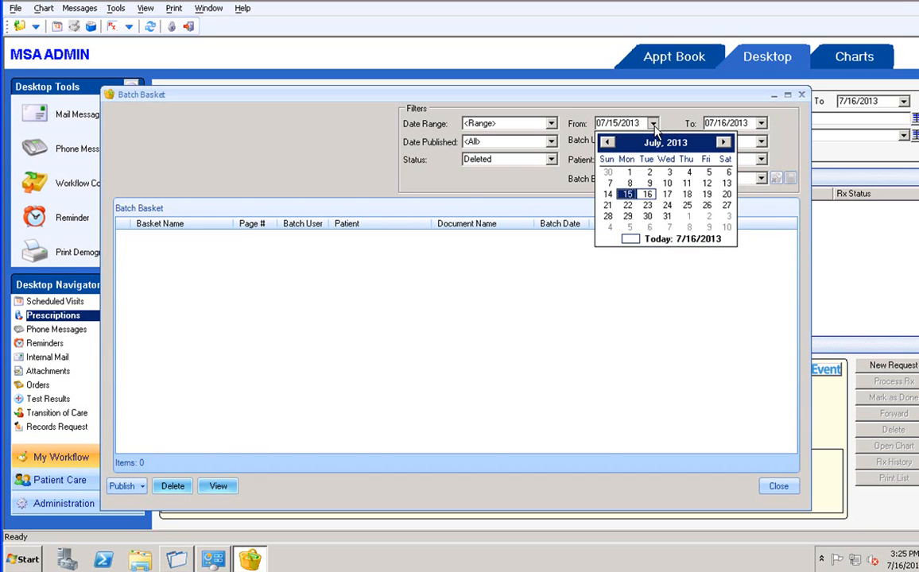
click(651, 196)
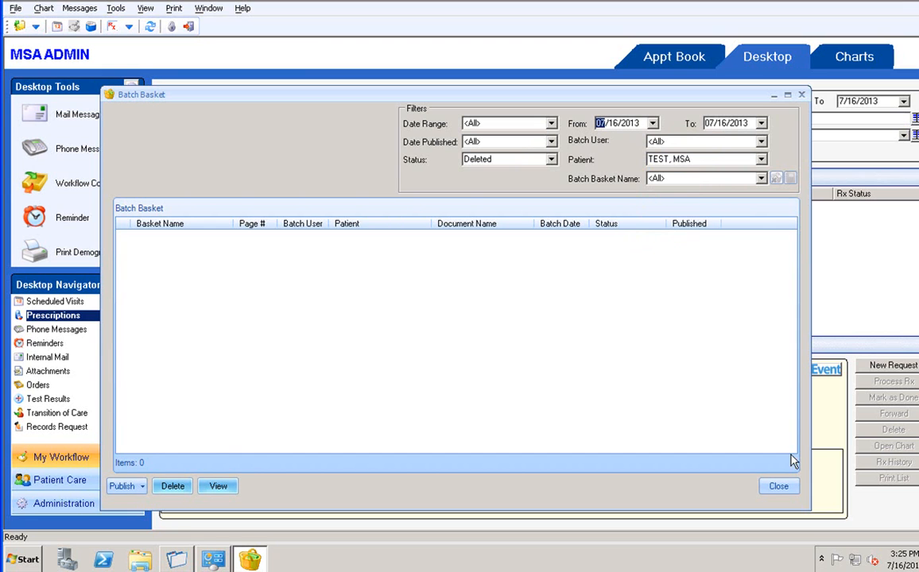
- Close the batch basket and check the print options of the test patient's Jul 16, 2013 procedure order for batching
click(782, 489)
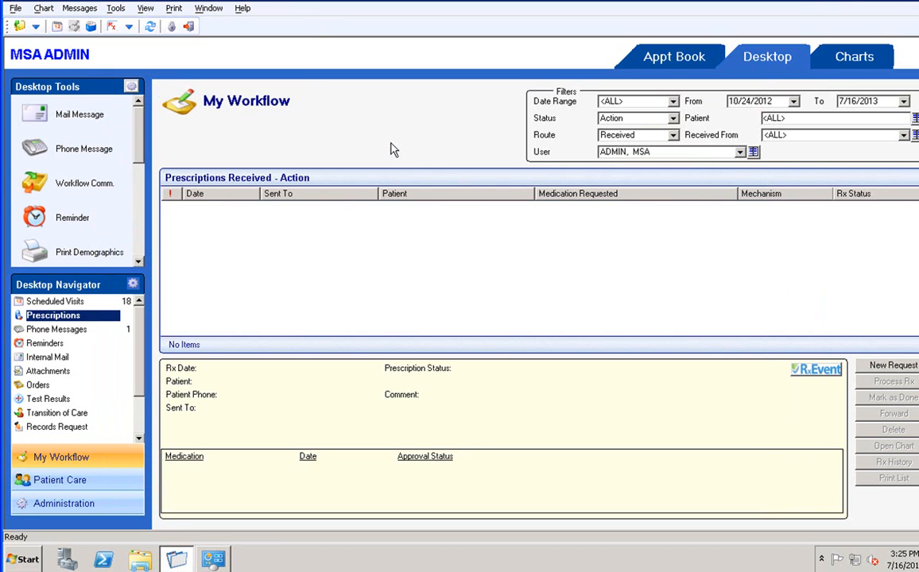
click(855, 64)
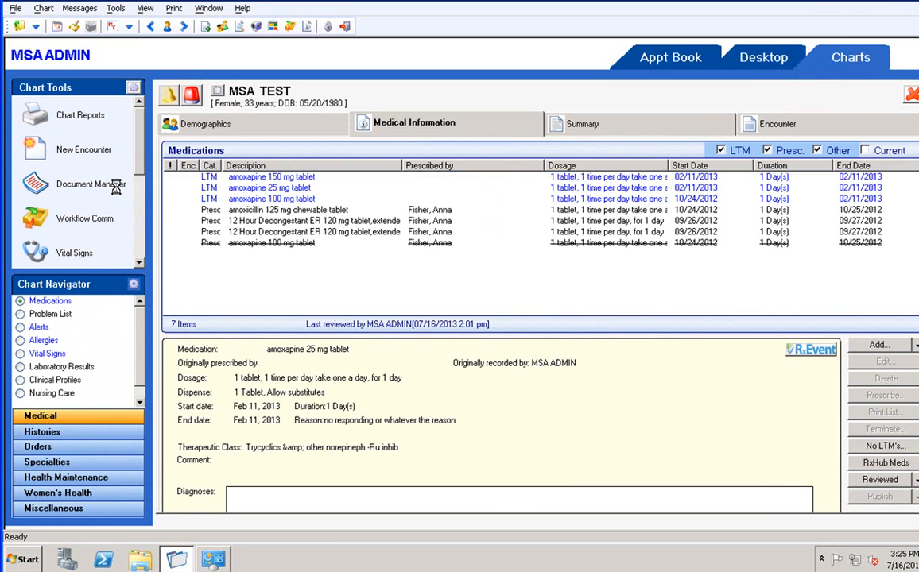
click(36, 446)
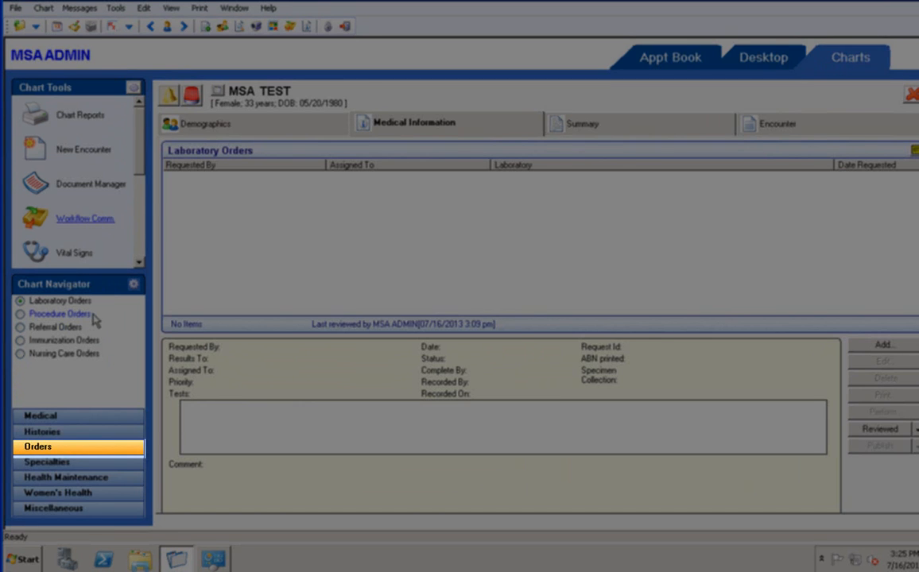
click(83, 316)
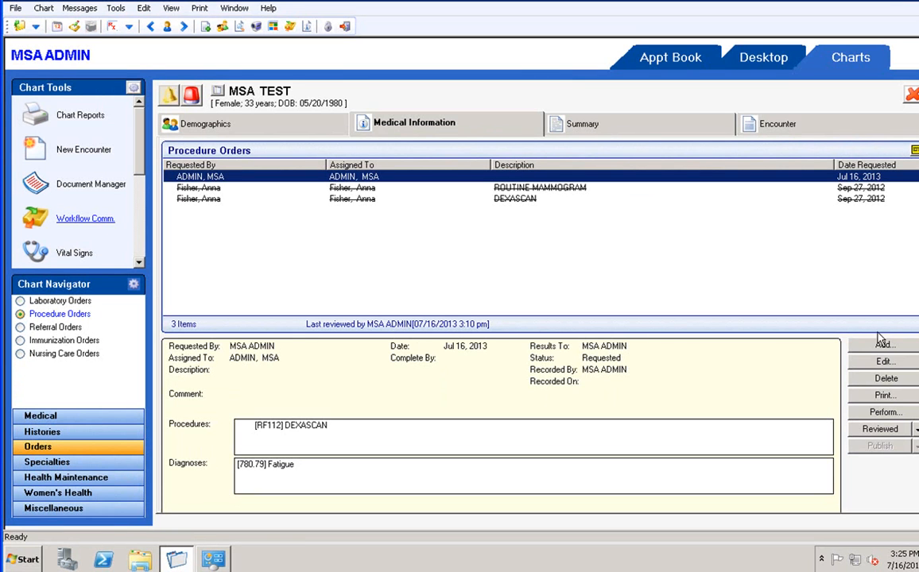
click(882, 397)
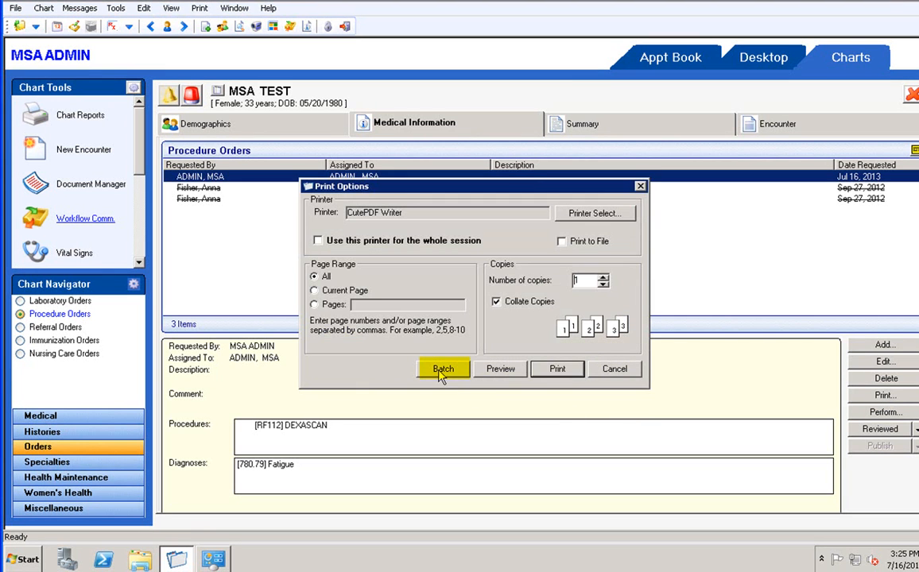
click(614, 370)
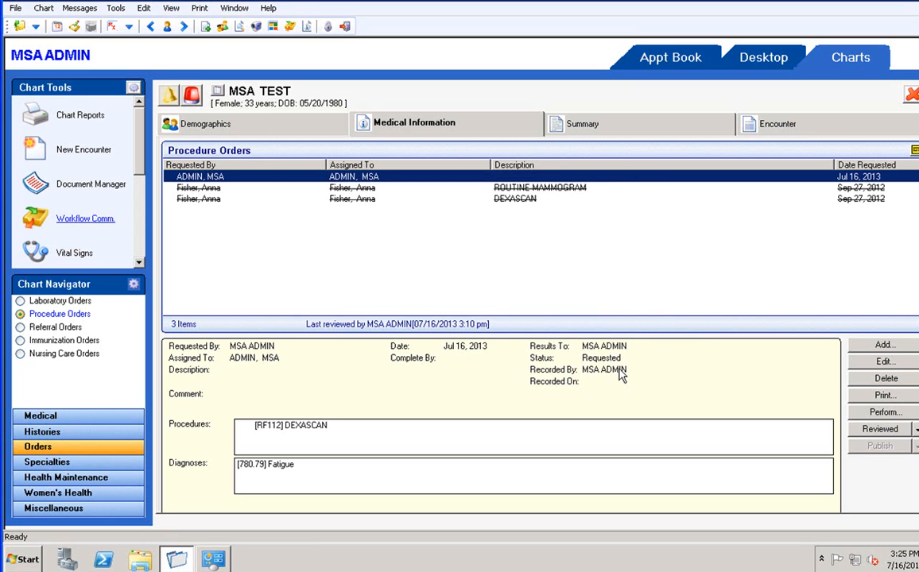
- Add the note "Page note" to the 04/14/2006 Results PDF in the patient's LABS\RESULTS folder of the Document Manager
click(88, 185)
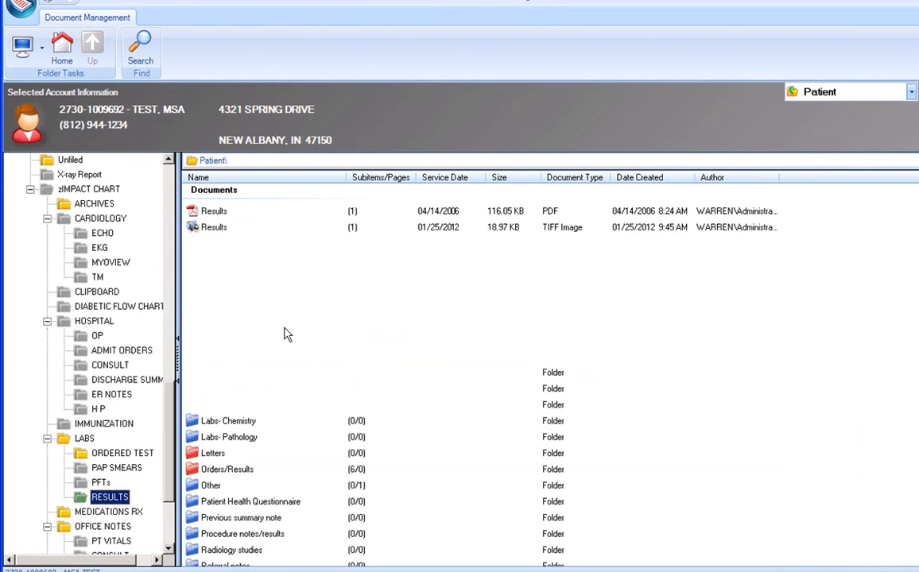
double_click(220, 211)
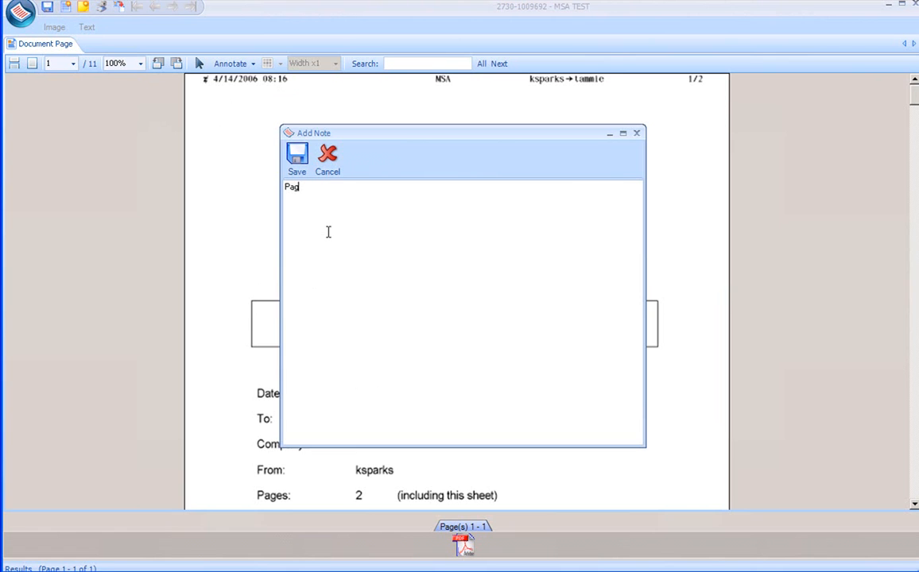
click(297, 159)
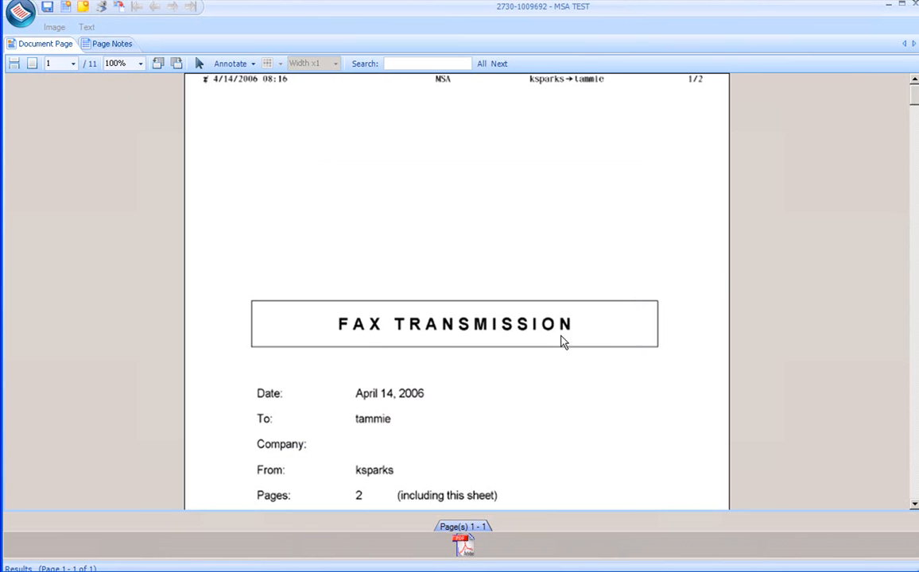
click(914, 6)
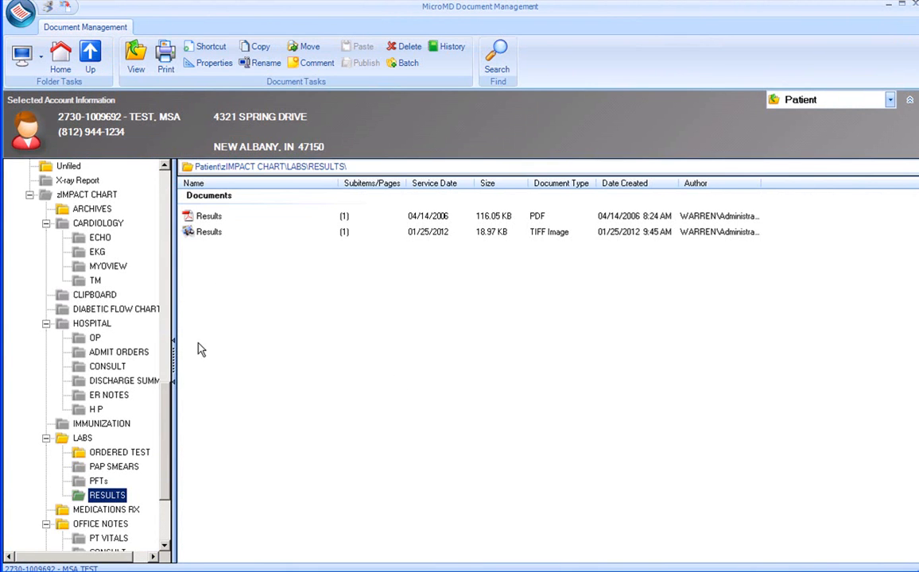
- Add the comment "Comment is associated with the entire document" to the Health History PDF in the OFFICE NOTES folder
click(116, 527)
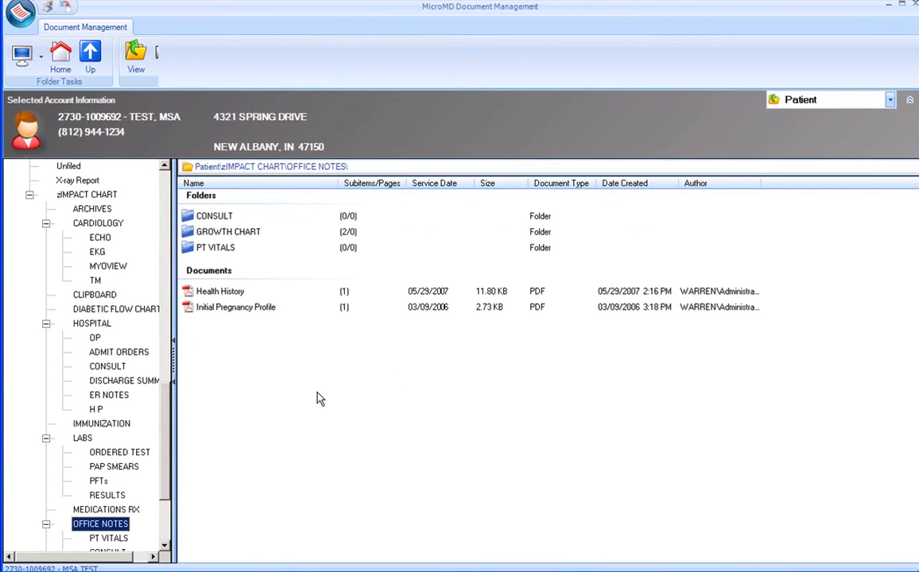
double_click(241, 296)
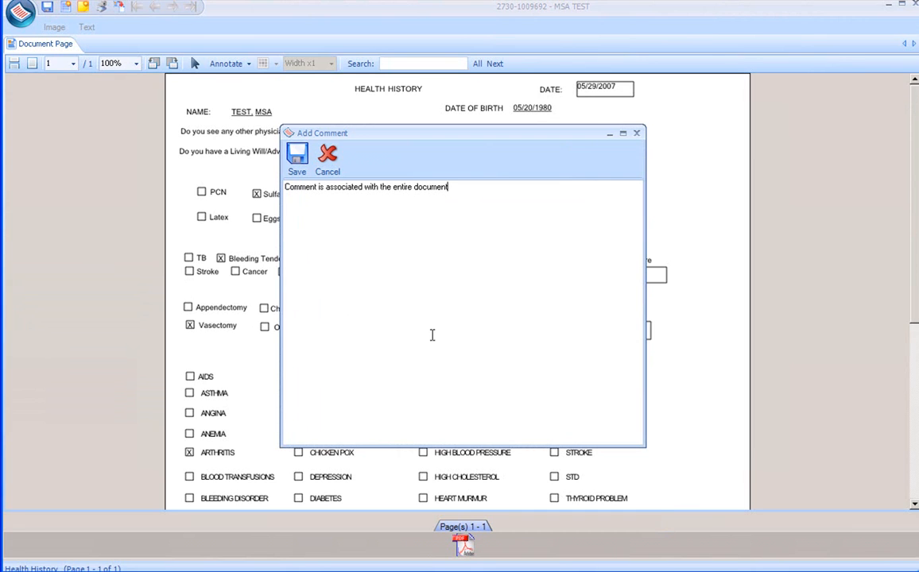
click(296, 159)
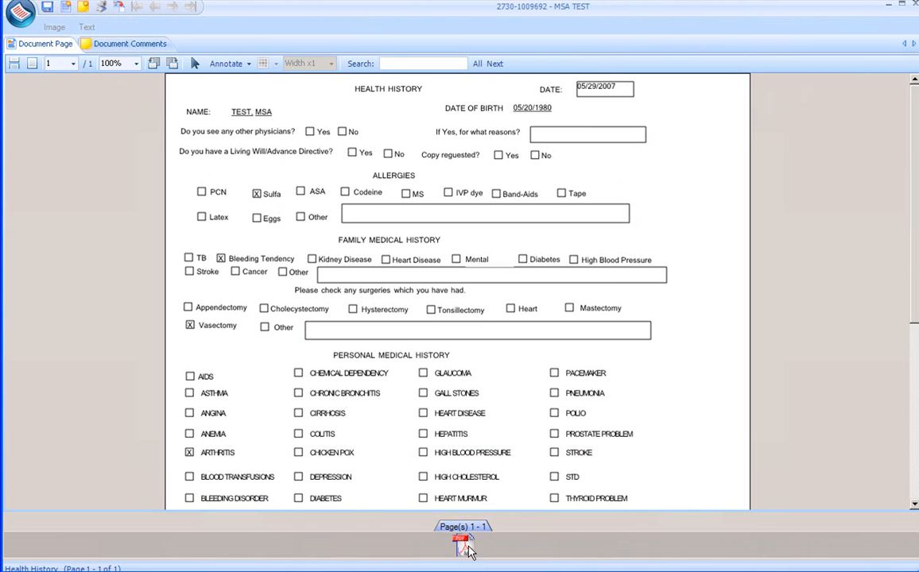
mouse_move(468, 548)
click(914, 6)
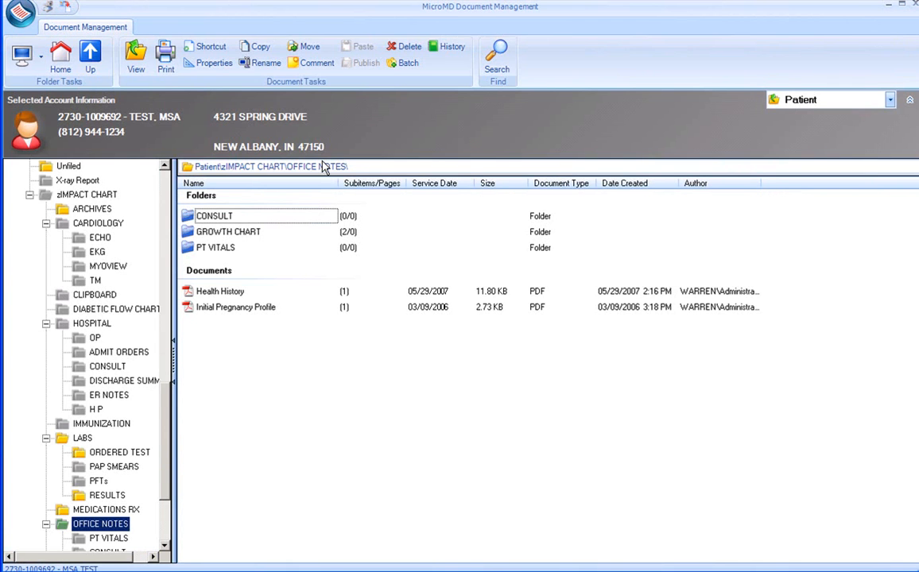
- Search the patient's document notes for "page" and view the page notes of Results and Telephone. Message5
click(500, 58)
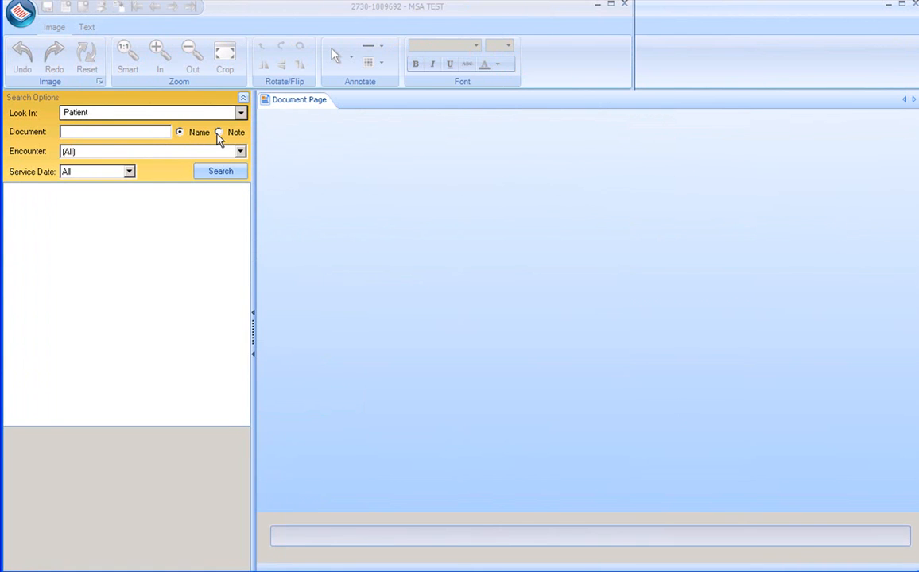
click(219, 133)
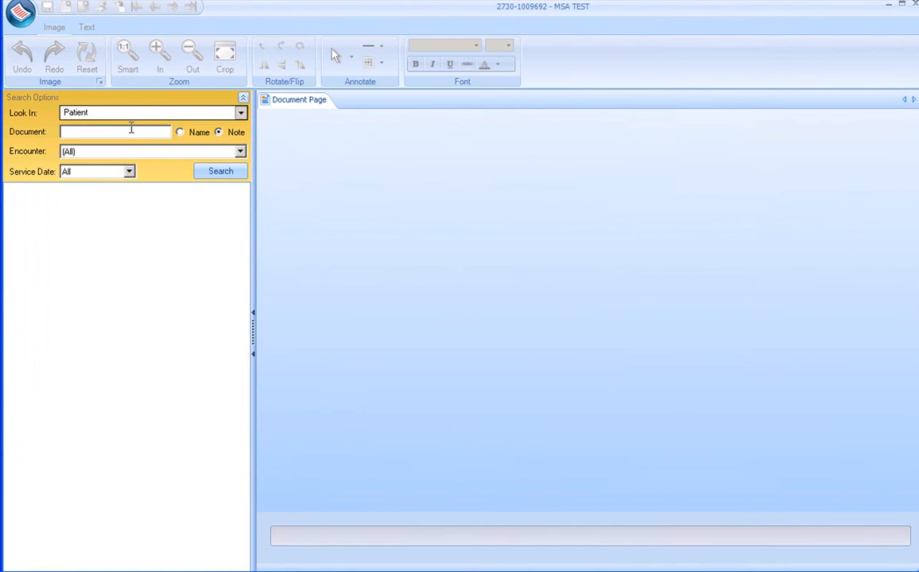
text(e)
click(209, 173)
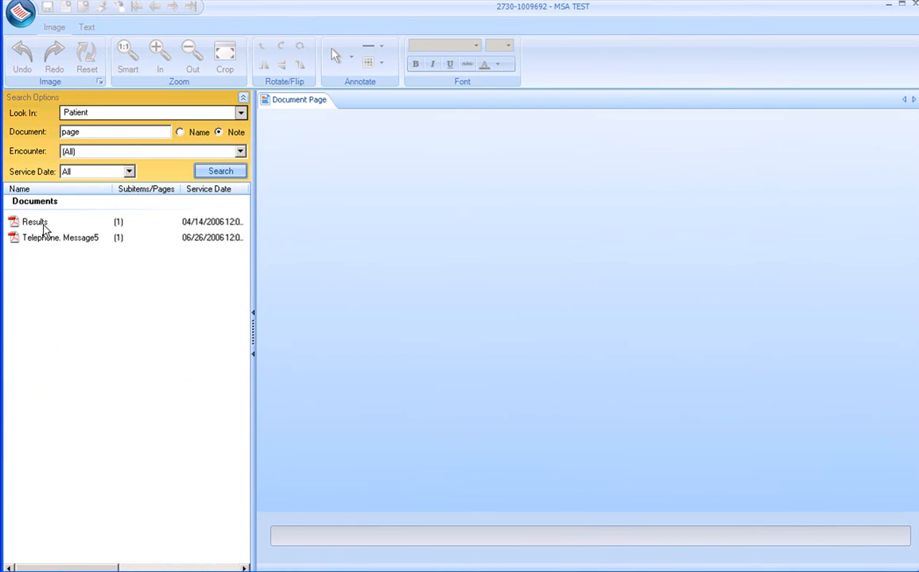
click(44, 225)
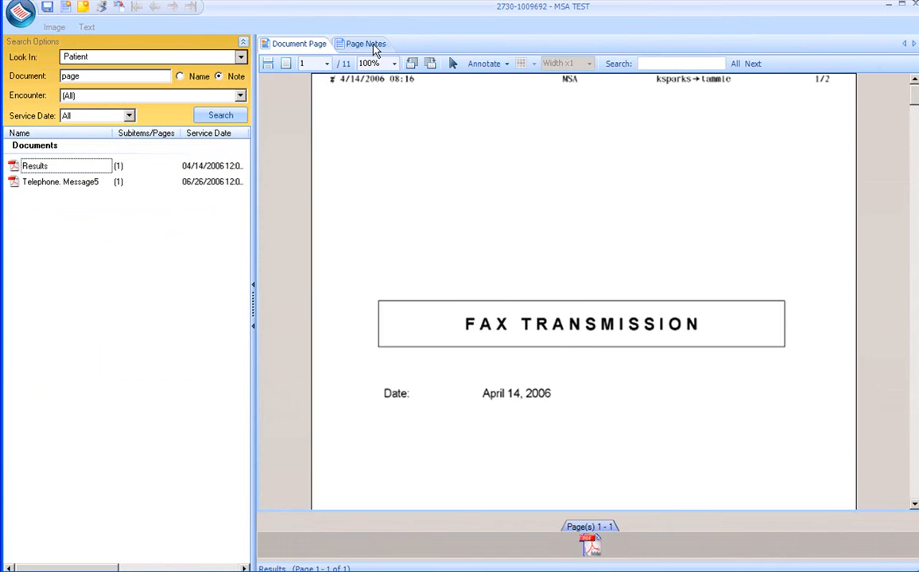
click(375, 46)
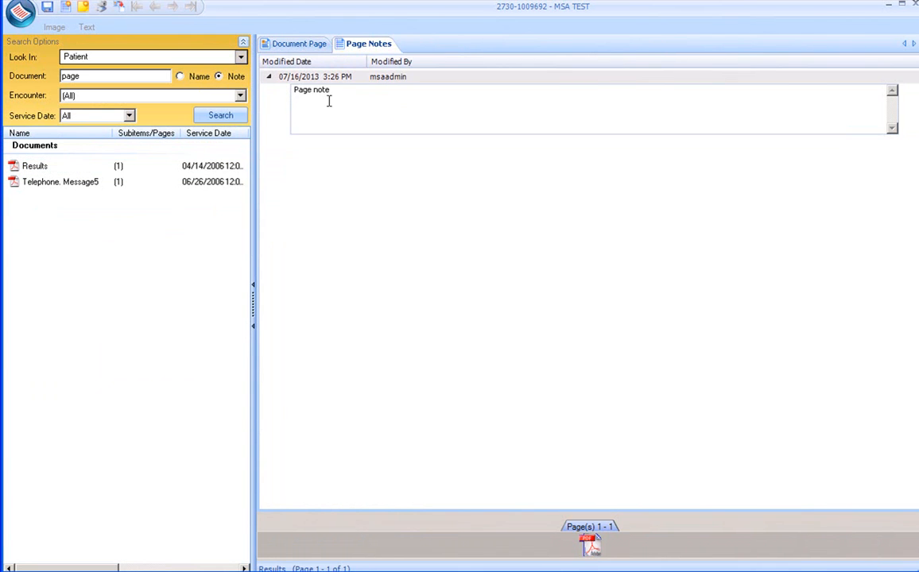
click(85, 184)
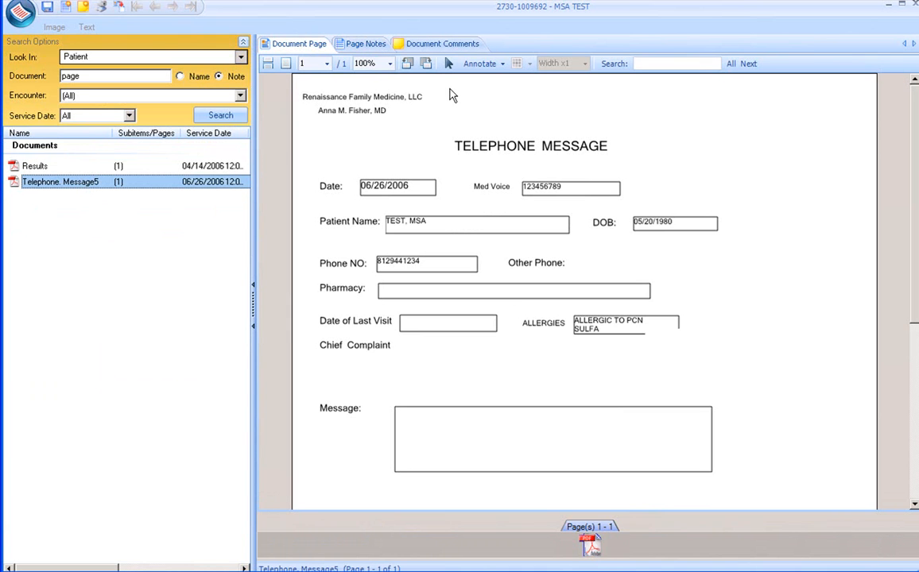
click(377, 46)
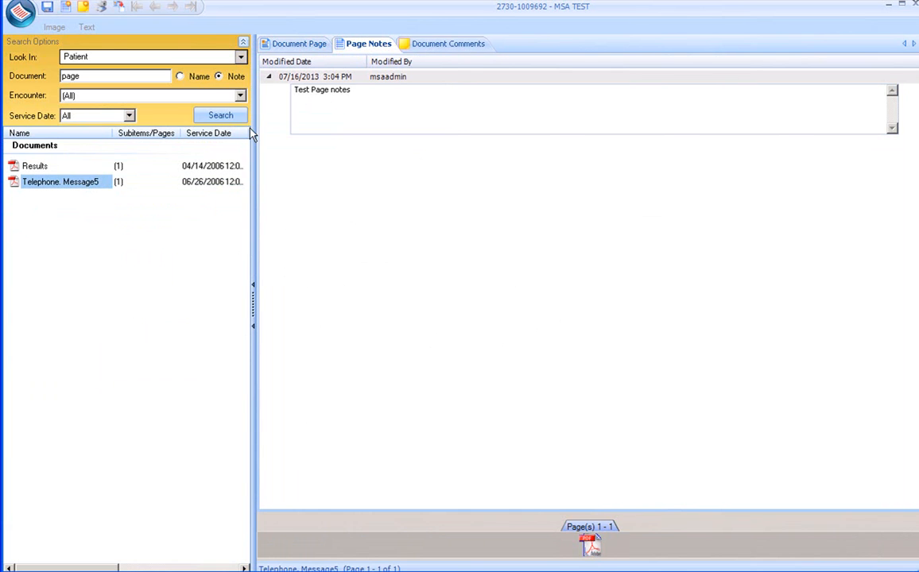
- Search the document notes for "comment" and view the document comments of Health History
click(138, 79)
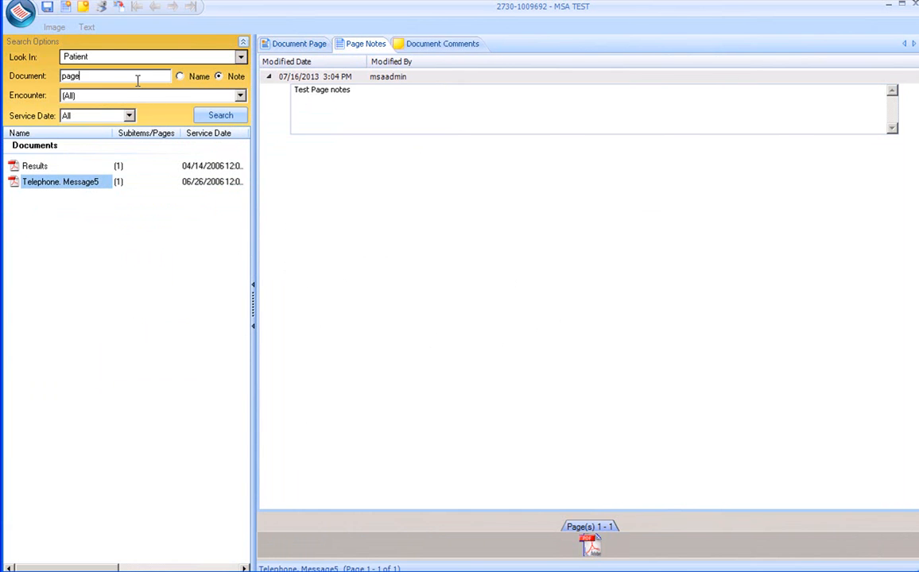
key(BackSpace)
key(BackSpace)
key(BackSpace)
text(commen)
key(Return)
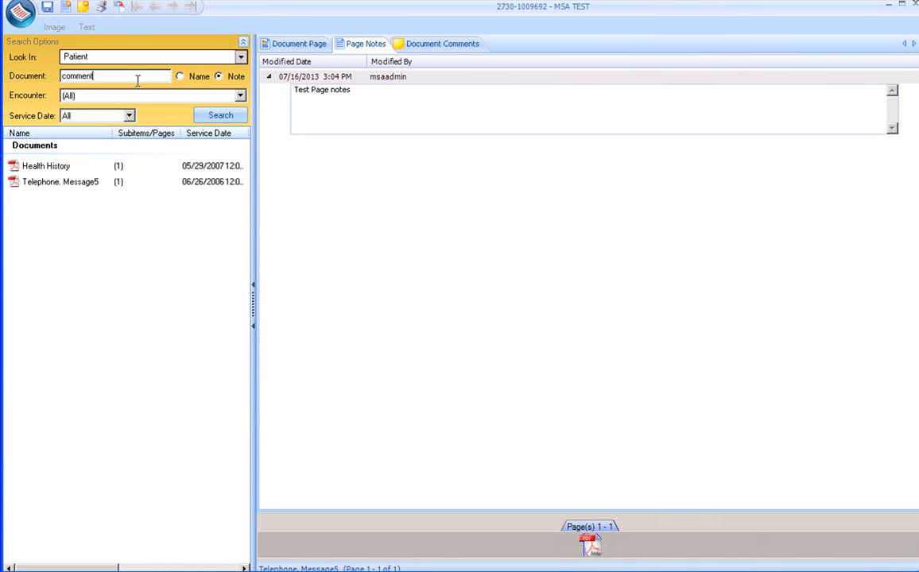
click(46, 168)
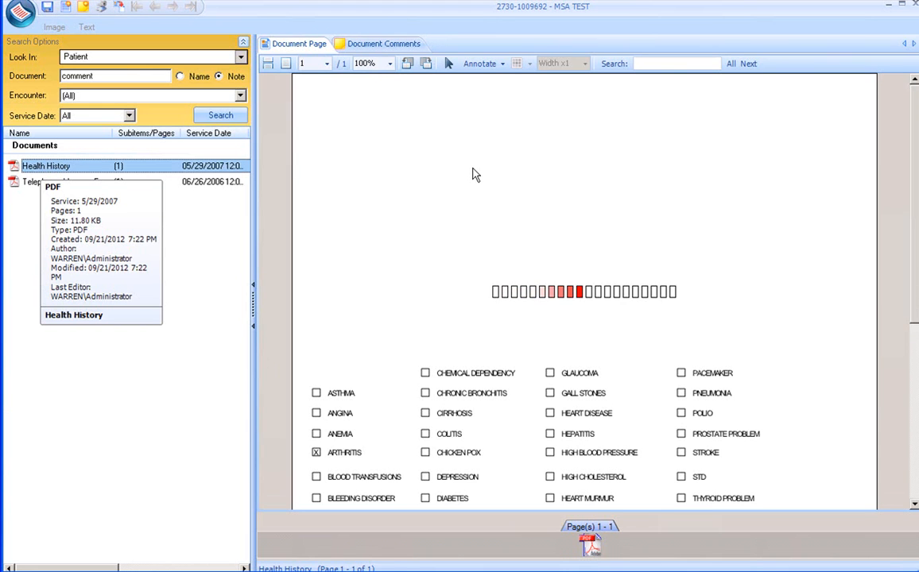
click(392, 45)
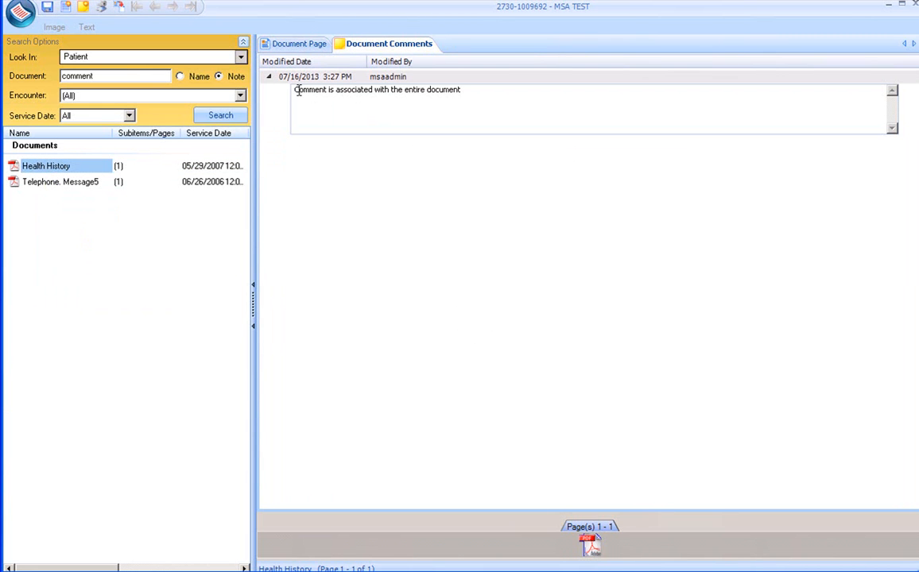
click(913, 6)
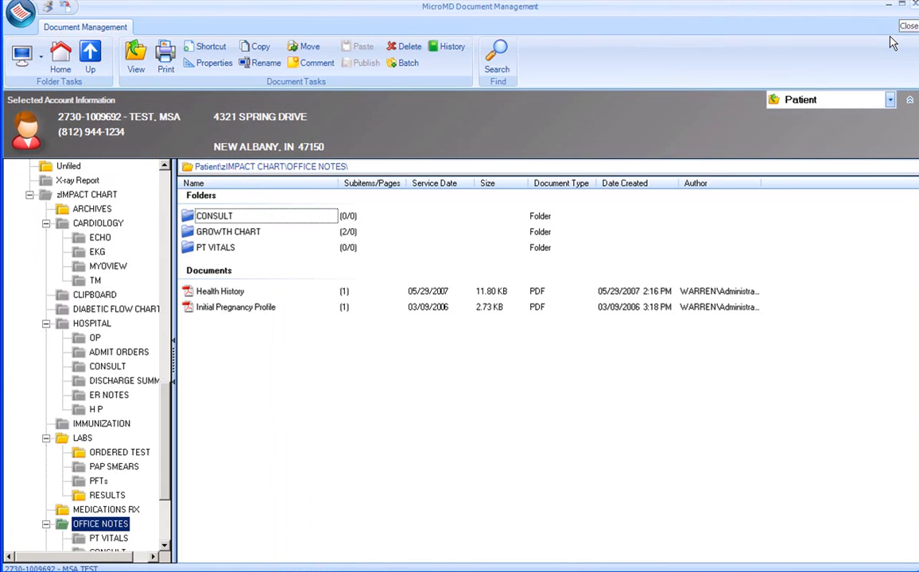
click(497, 60)
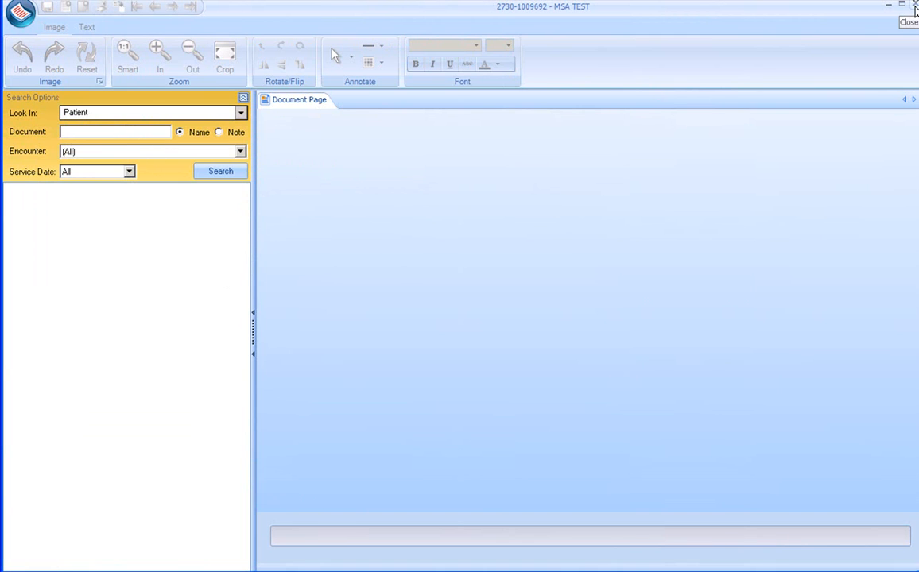
click(914, 6)
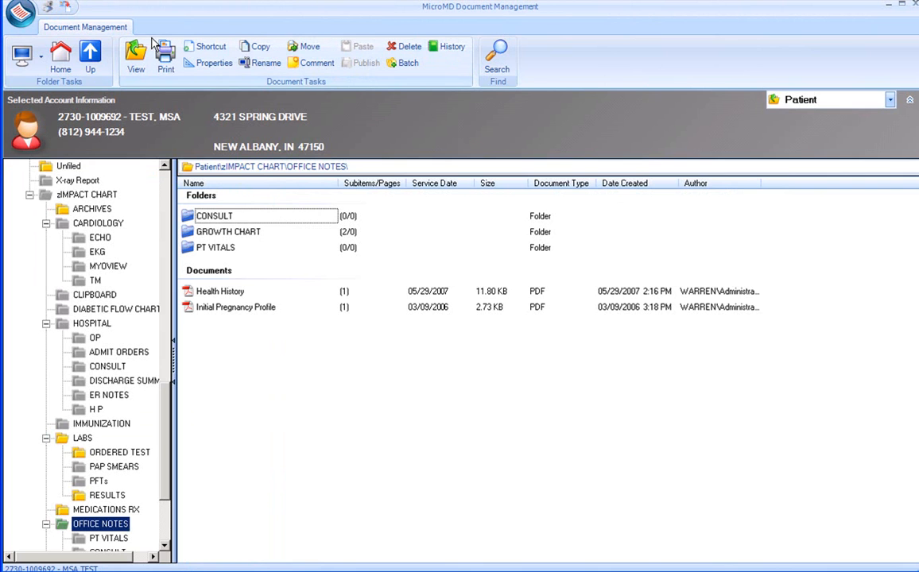
- Look up the batch option for the Health History document in OFFICE NOTES, and close document management
click(235, 294)
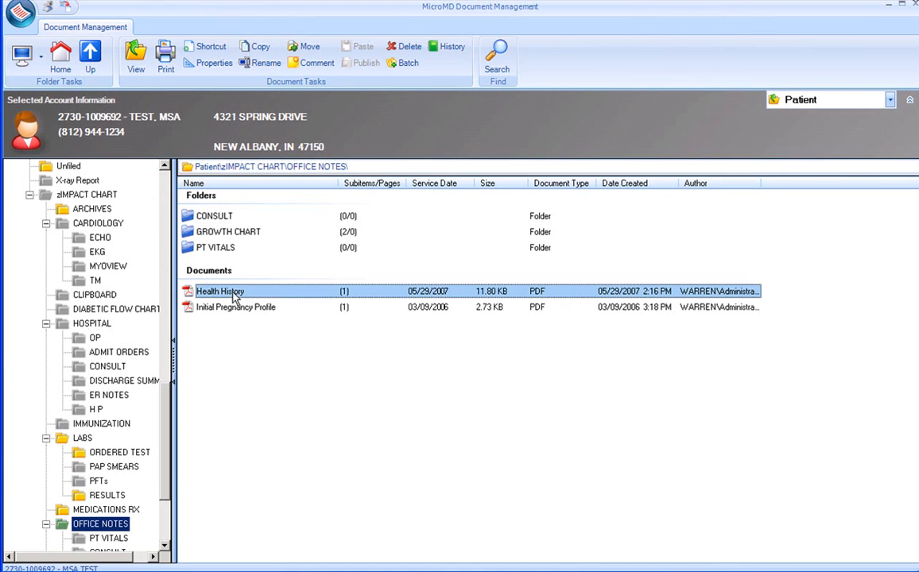
right_click(235, 295)
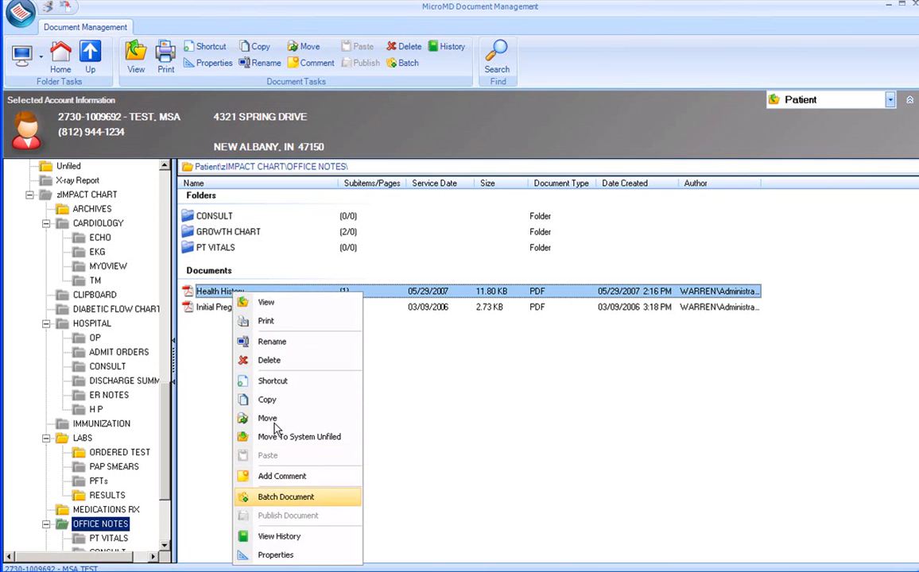
click(389, 295)
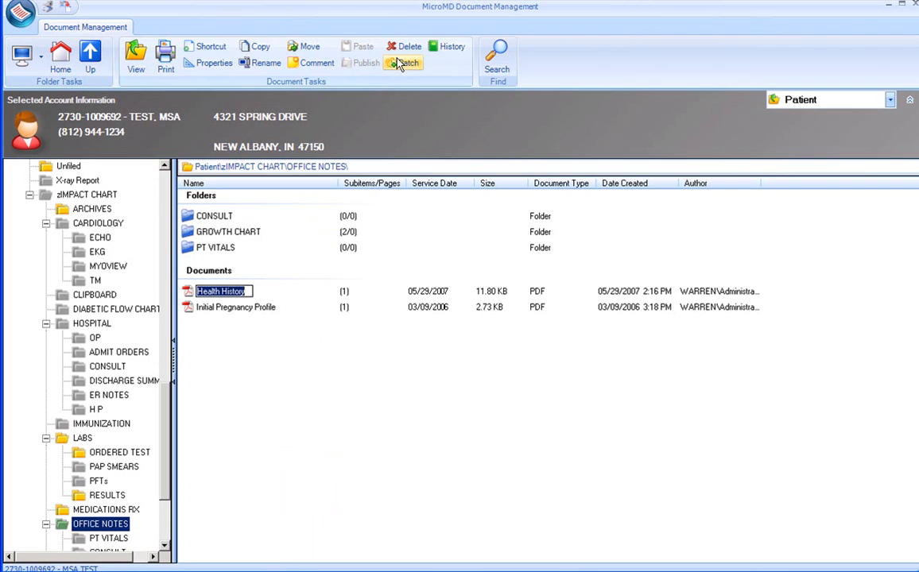
click(915, 7)
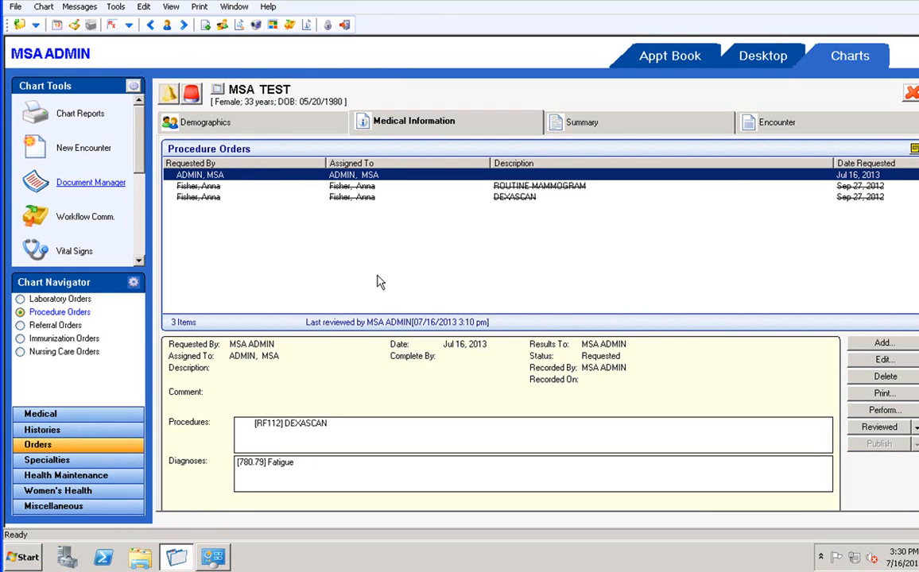
click(15, 8)
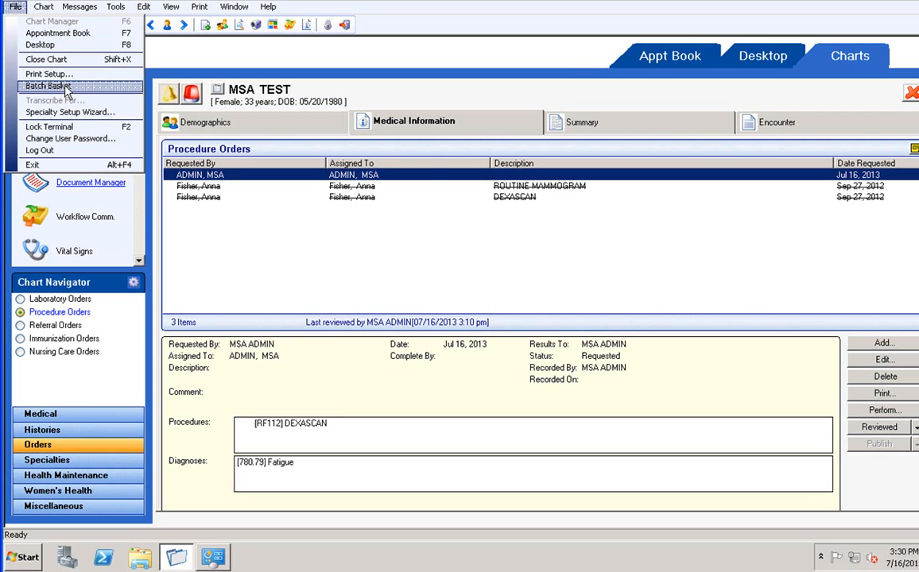
click(461, 232)
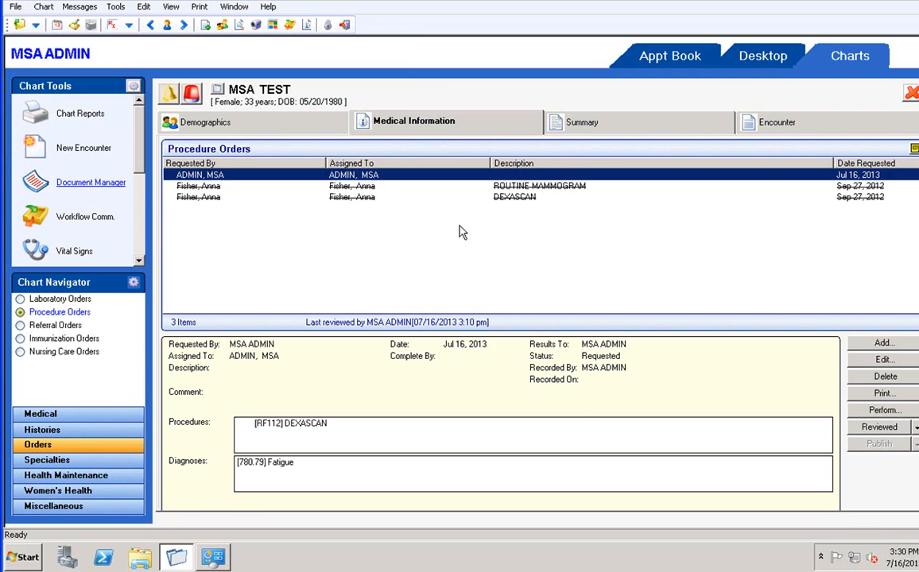